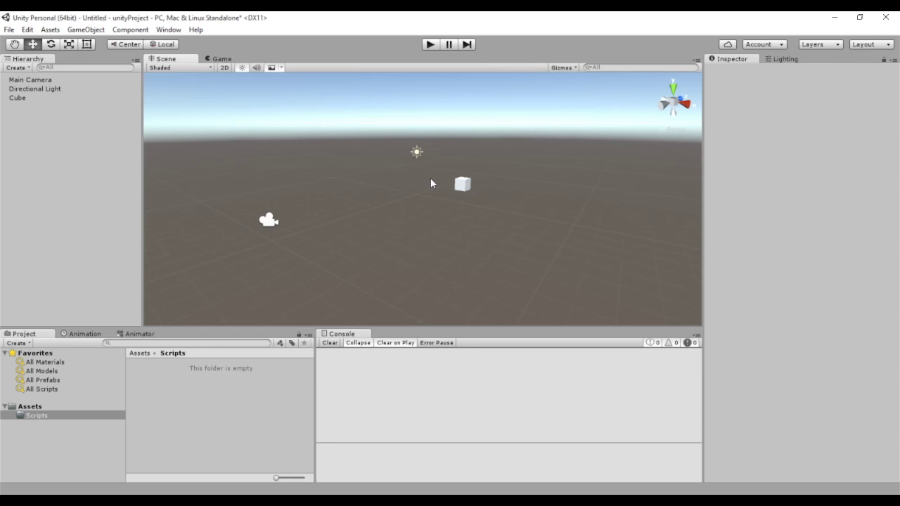
# Step: After a quick play-mode check, add a MovementComponent C# script in Assets/Scripts and open it in MonoDevelop
pyautogui.click(427, 45)
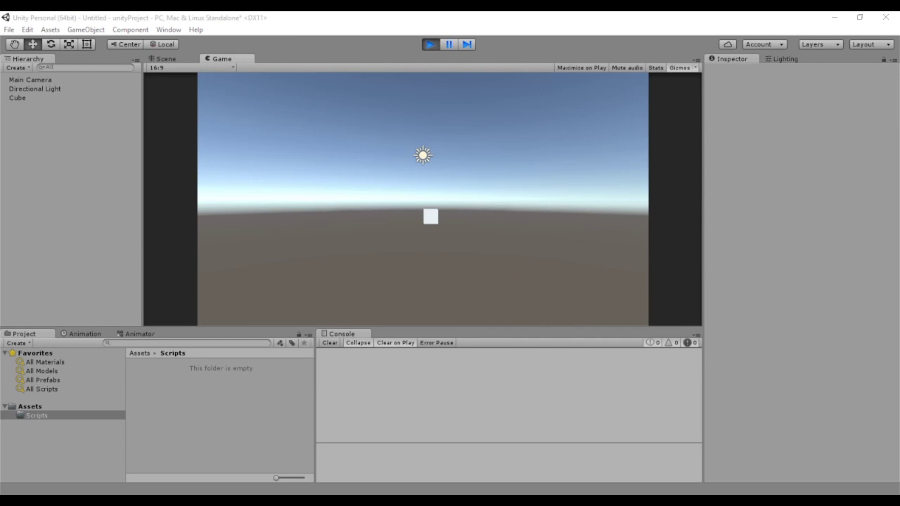
pyautogui.click(435, 42)
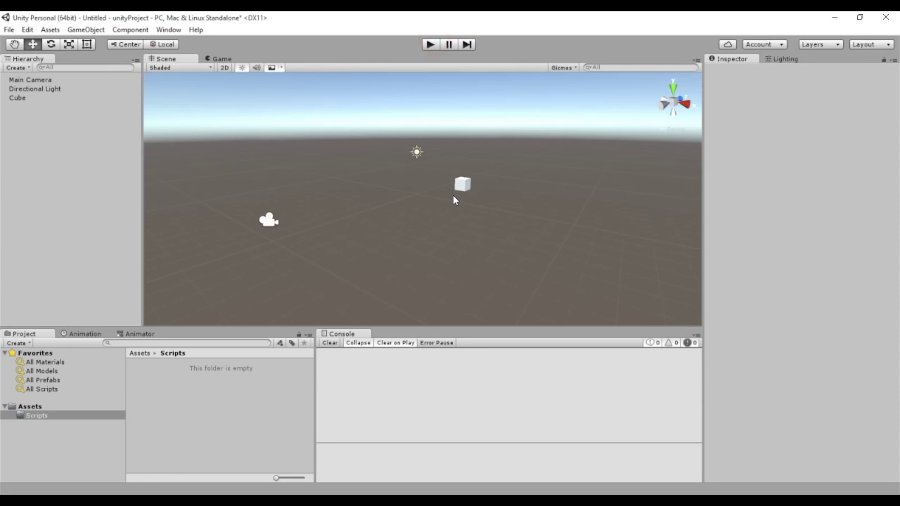
pyautogui.rightClick(211, 426)
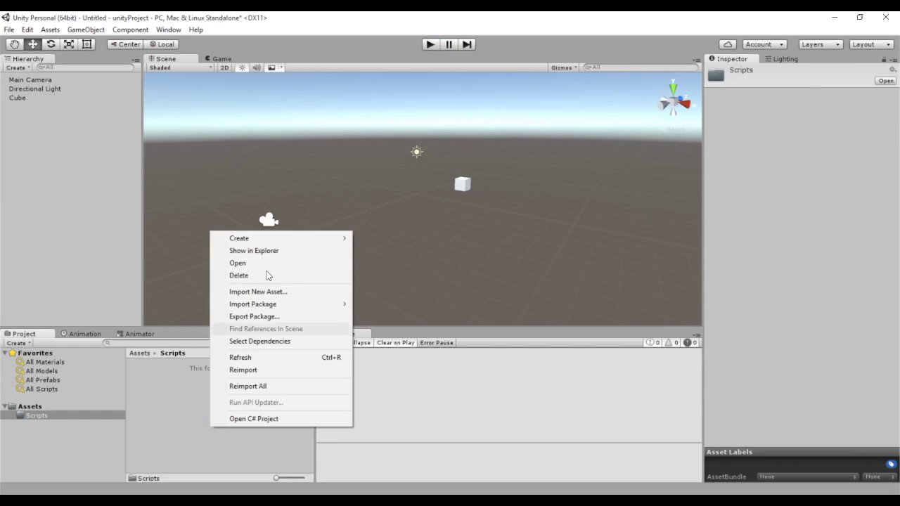
pyautogui.moveTo(277, 239)
pyautogui.click(382, 256)
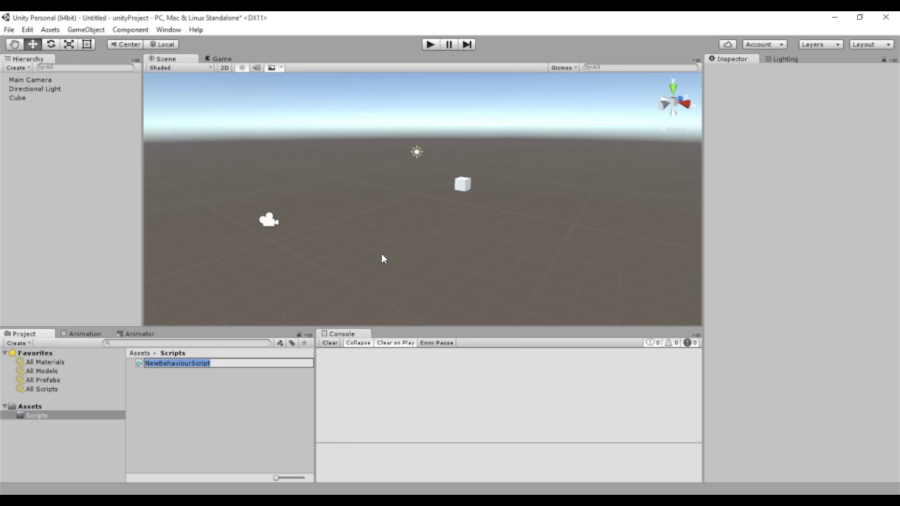
pyautogui.write('Movement')
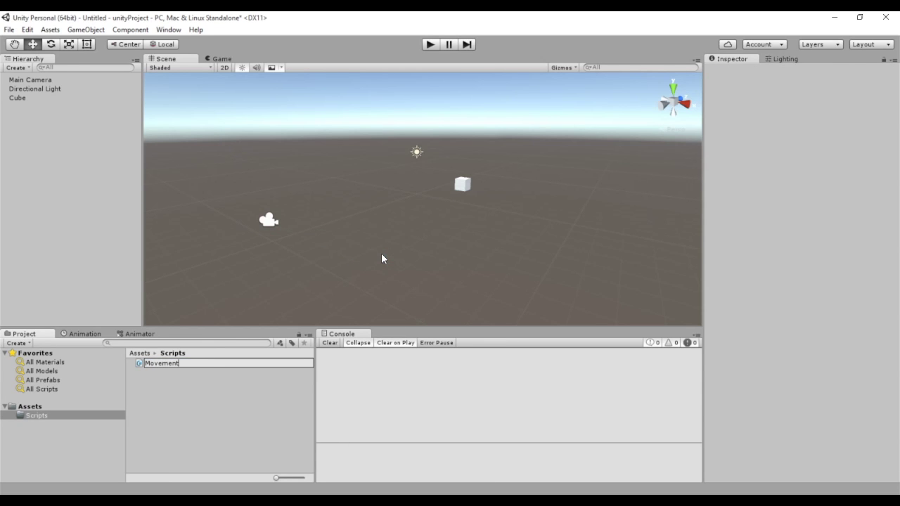
pyautogui.write('Component')
pyautogui.press('Return')
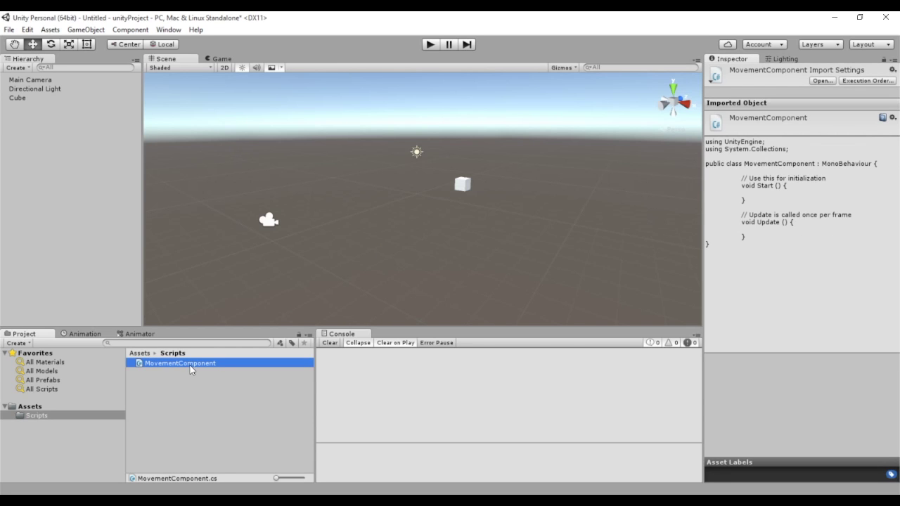
pyautogui.doubleClick(190, 370)
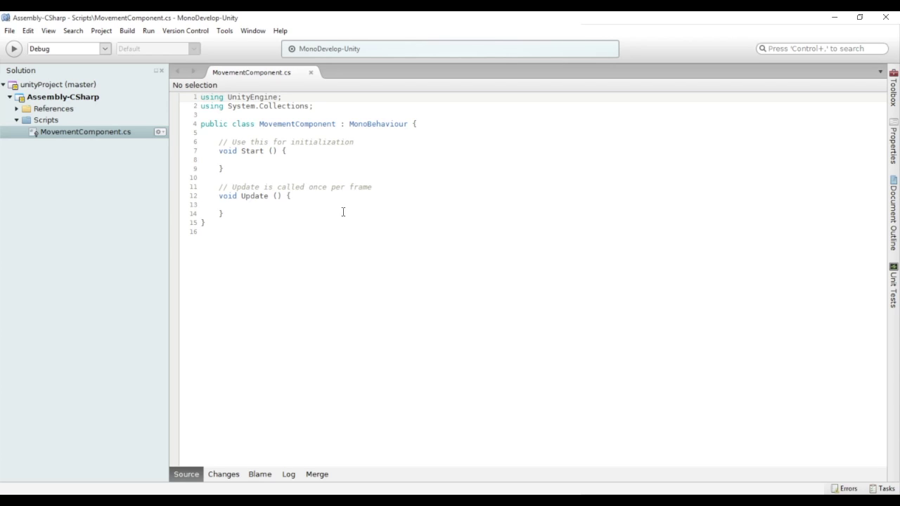
# Step: Start an indented transform.Rotate ( call on line 13 inside Update
pyautogui.click(312, 205)
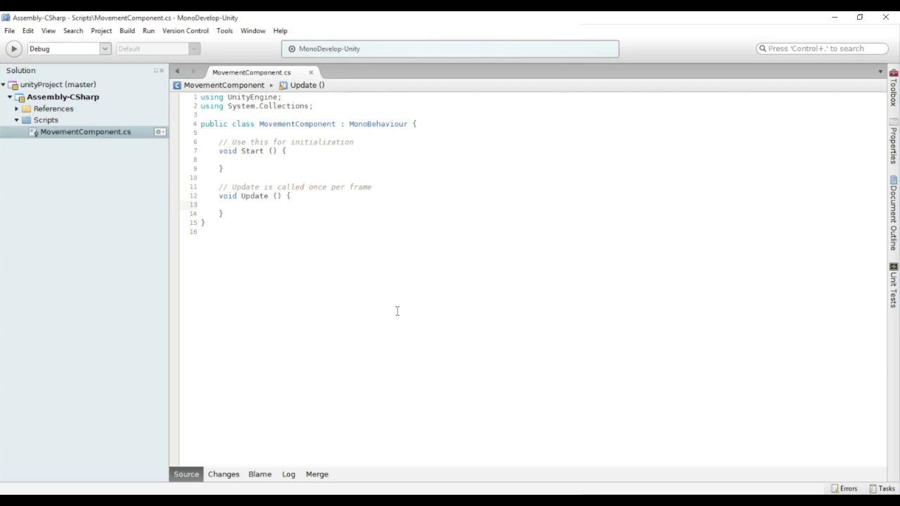
pyautogui.press('Tab')
pyautogui.write('transf')
pyautogui.press('Return')
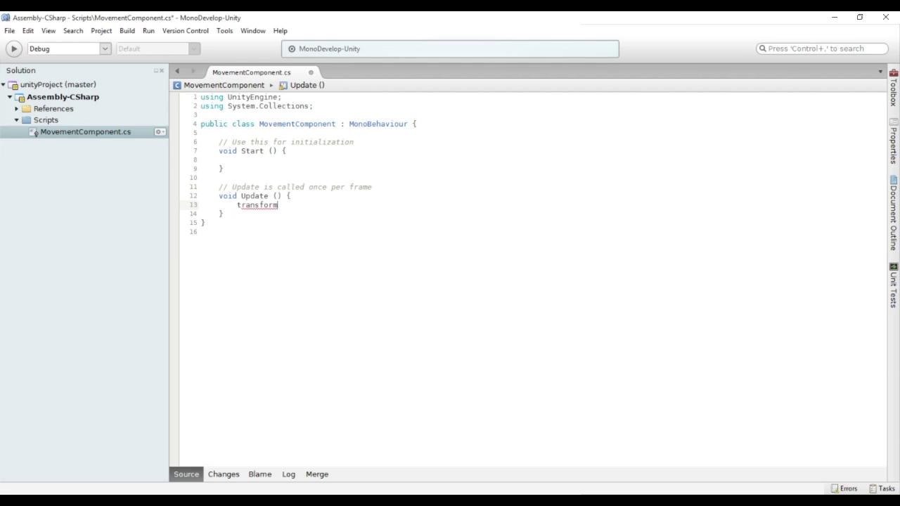
pyautogui.write('.')
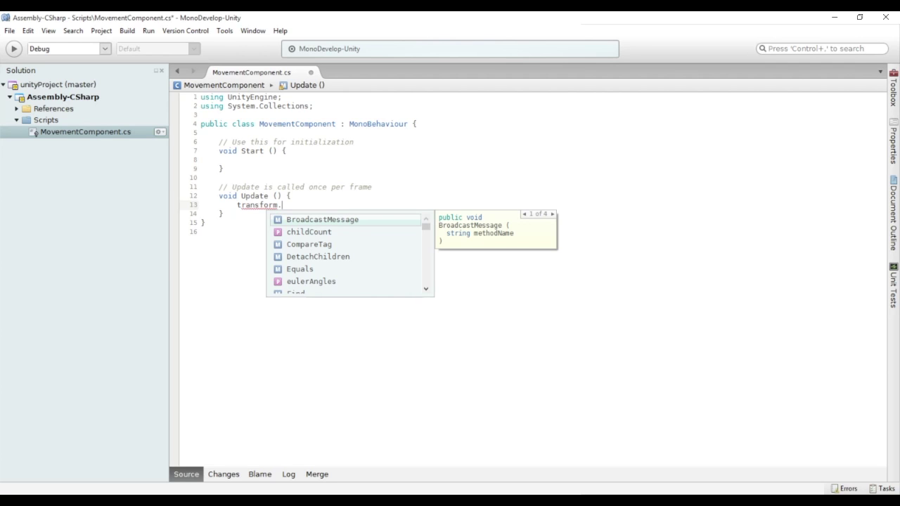
pyautogui.write('Rotate (')
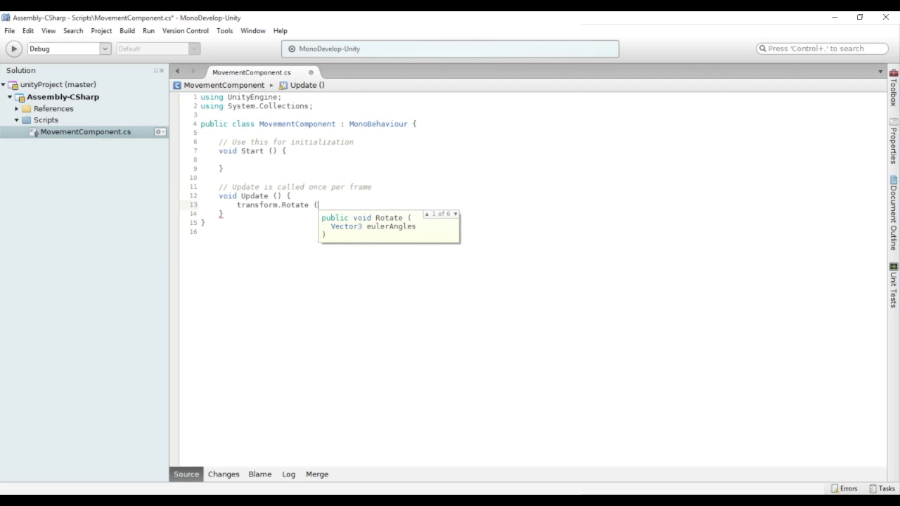
# Step: Pick the three-angle Rotate overload and begin the arguments with 0, 25f * Time.del
pyautogui.press('Down')
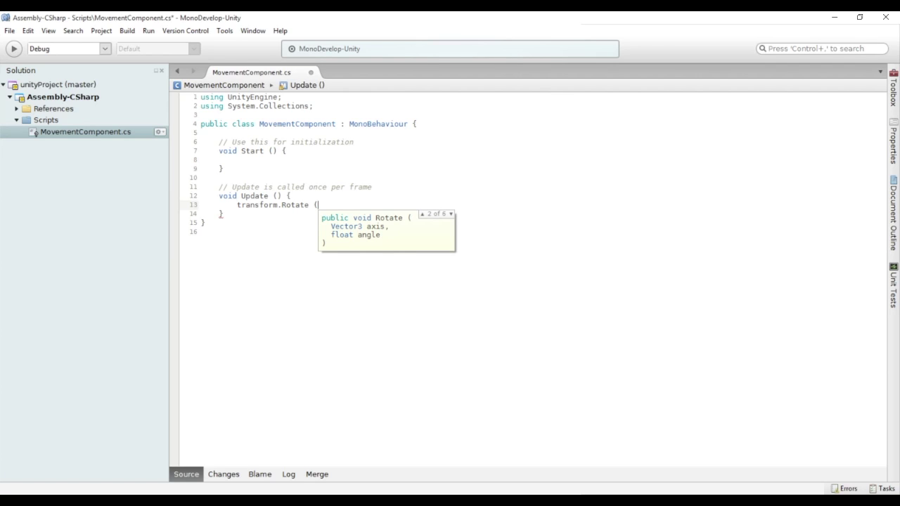
pyautogui.press('Down')
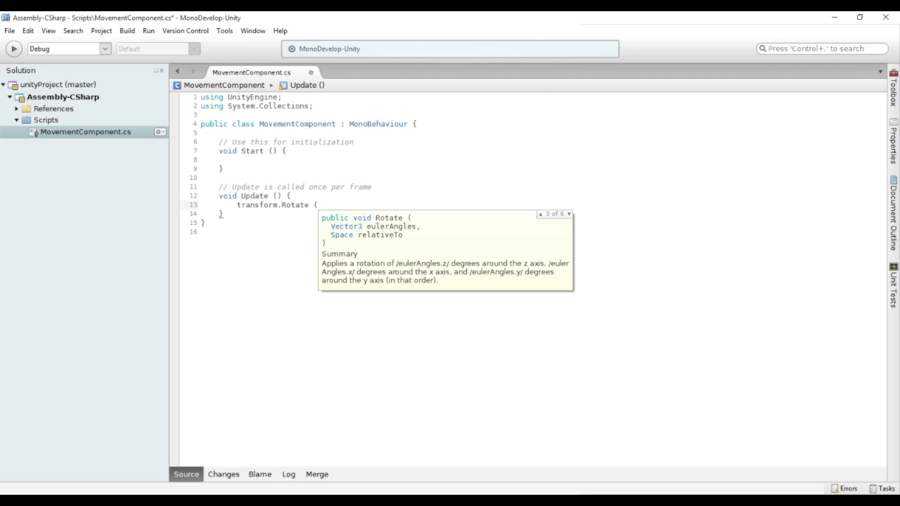
pyautogui.press('Down')
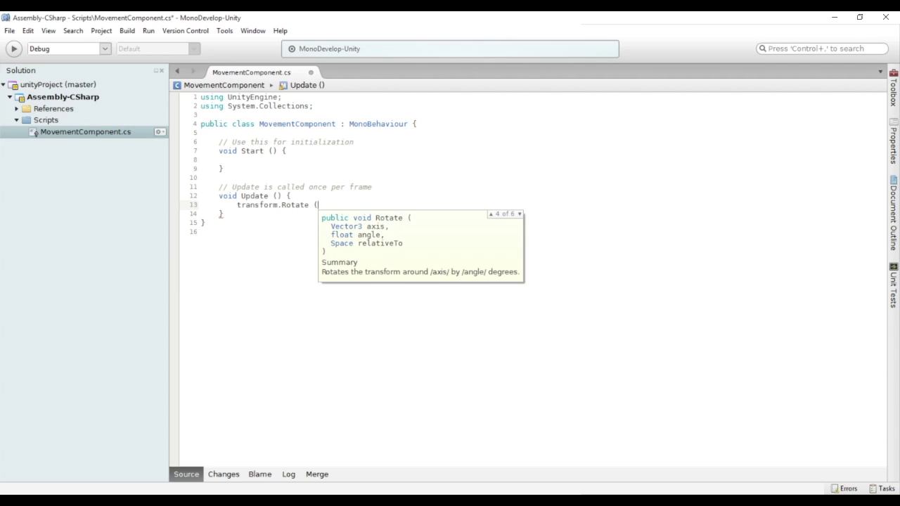
pyautogui.press('Down')
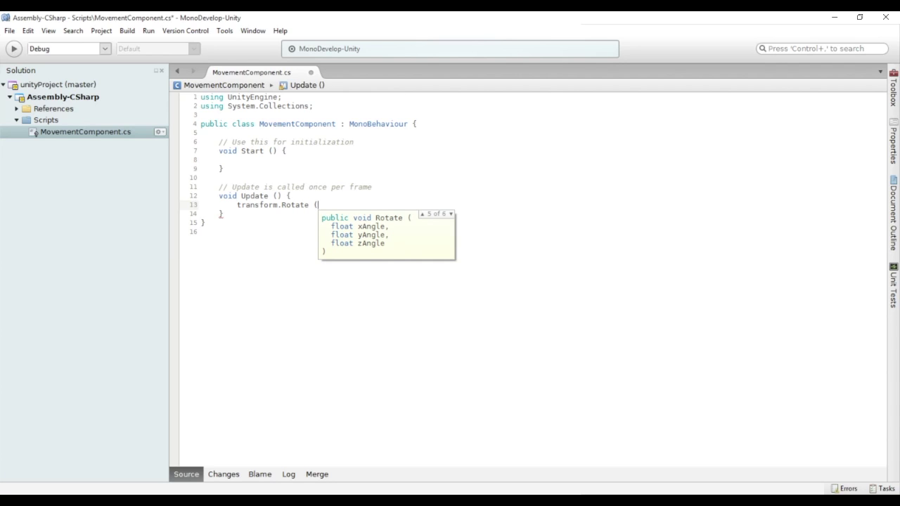
pyautogui.press('Down')
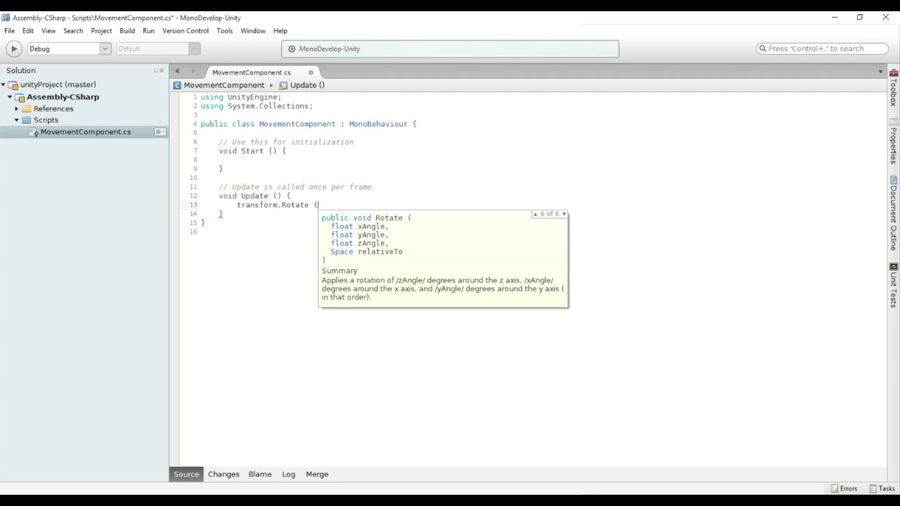
pyautogui.press('Up')
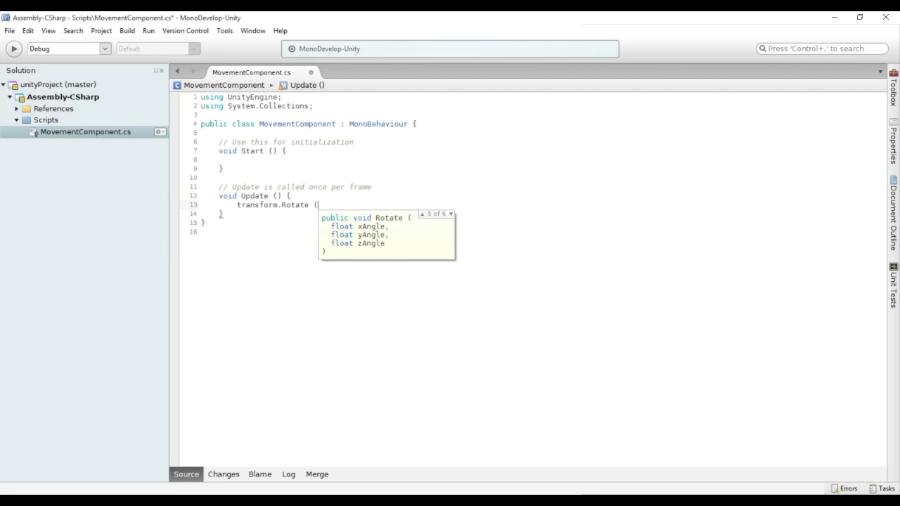
pyautogui.write('0')
pyautogui.write(',')
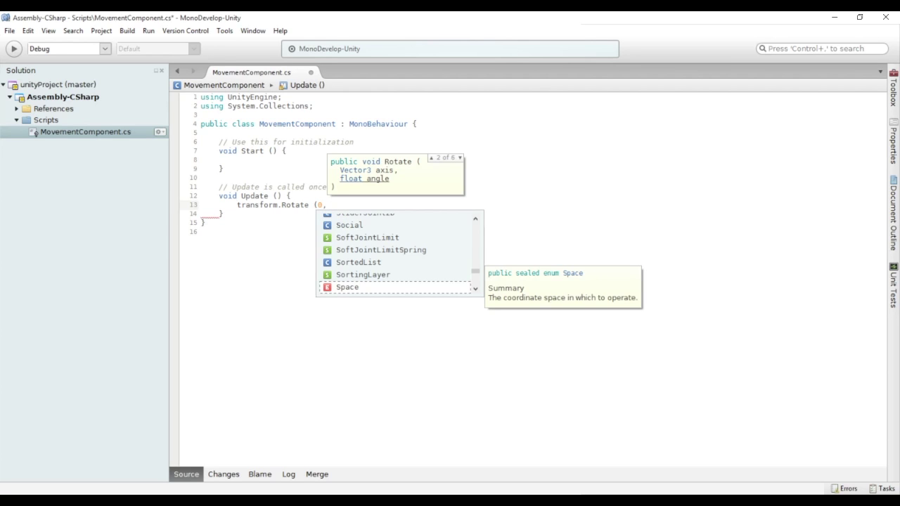
pyautogui.write(' 25f')
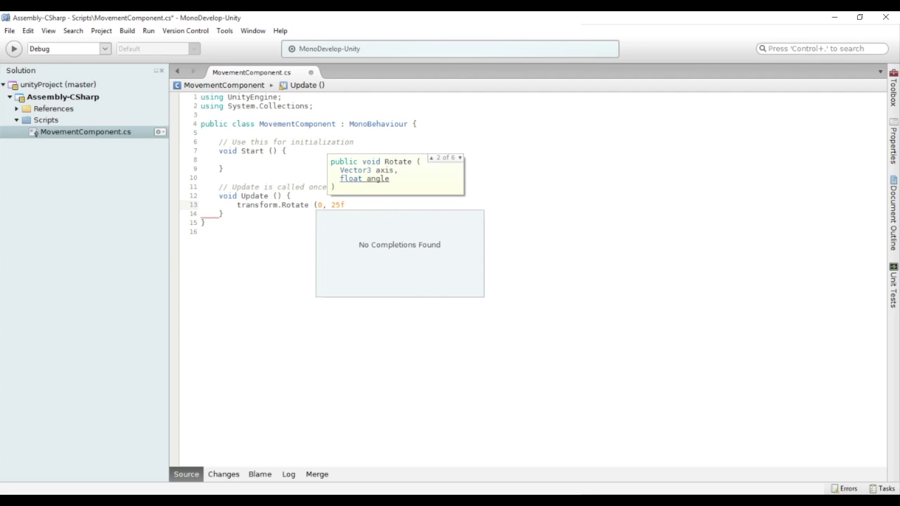
pyautogui.write(' * ')
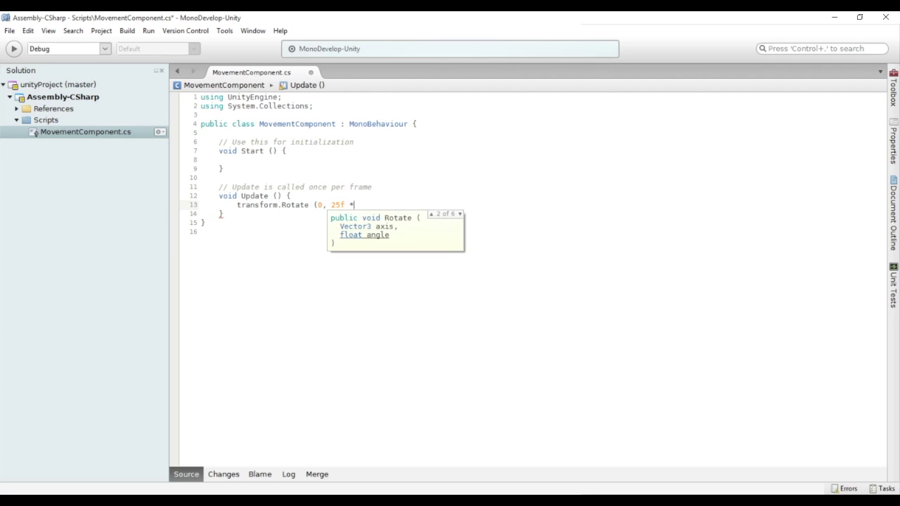
pyautogui.write('Time.del')
# Step: Complete the line as transform.Rotate (0, 25f * Time.deltaTime, 0); and save the script
pyautogui.press('Return')
pyautogui.write(', ')
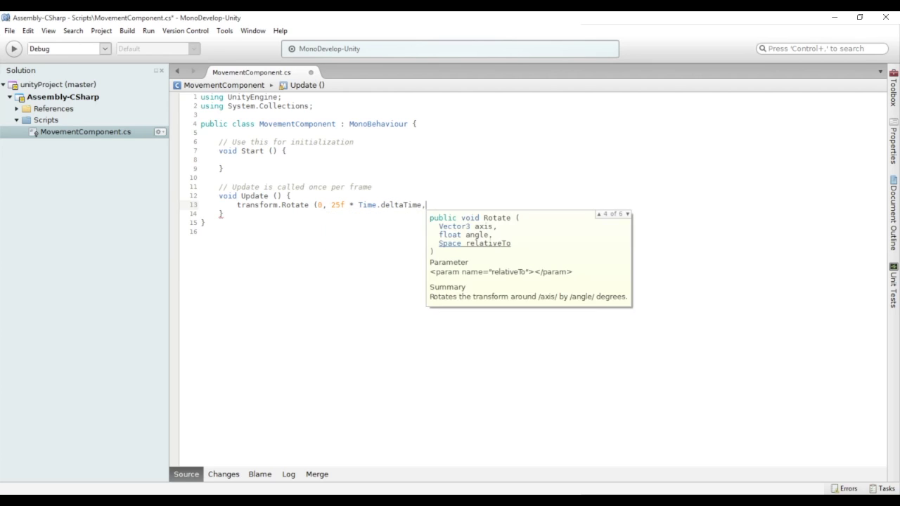
pyautogui.write('0);')
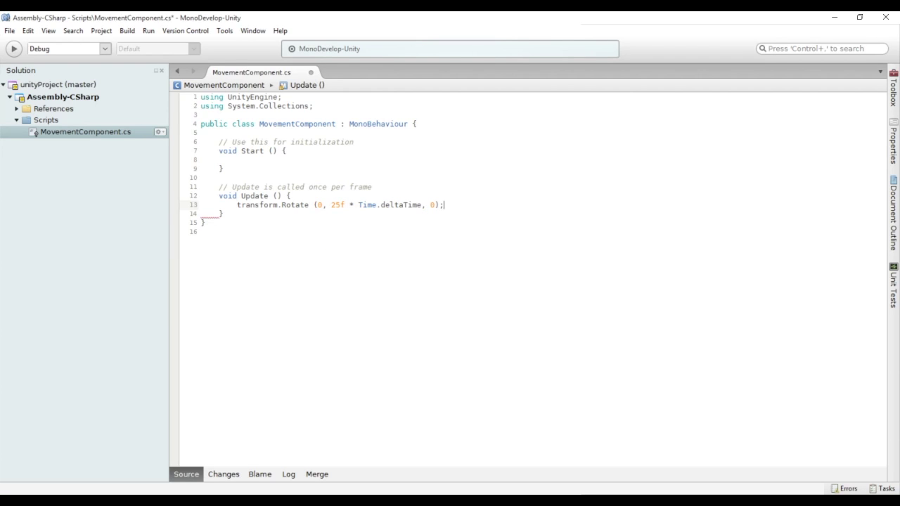
pyautogui.hotkey('ctrl', 's')
pyautogui.hotkey('alt', 'Tab')
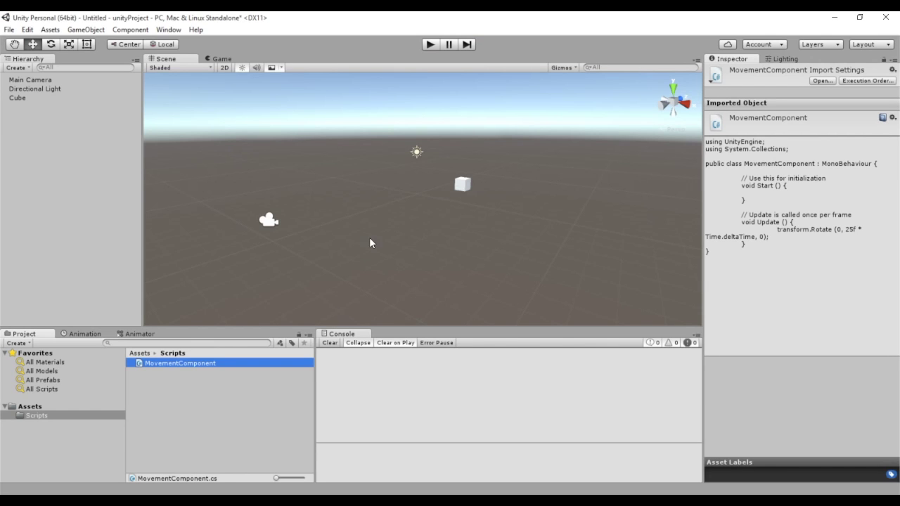
# Step: Attach MovementComponent to the Cube and play-test it spinning around Y
pyautogui.click(16, 98)
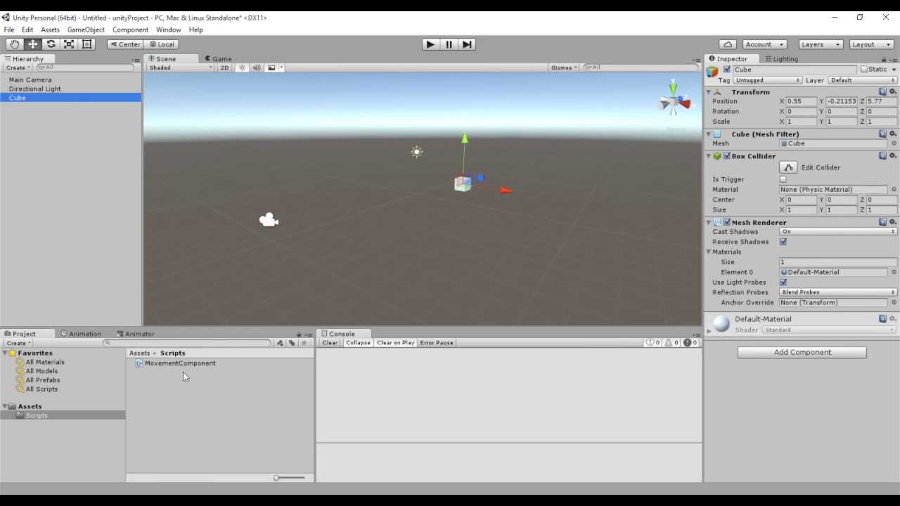
pyautogui.moveTo(187, 367); pyautogui.dragTo(764, 382)
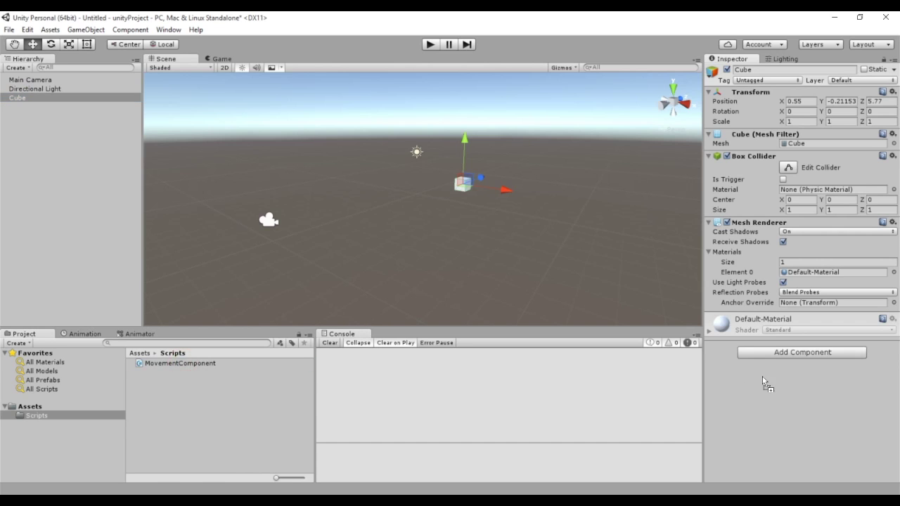
pyautogui.click(427, 44)
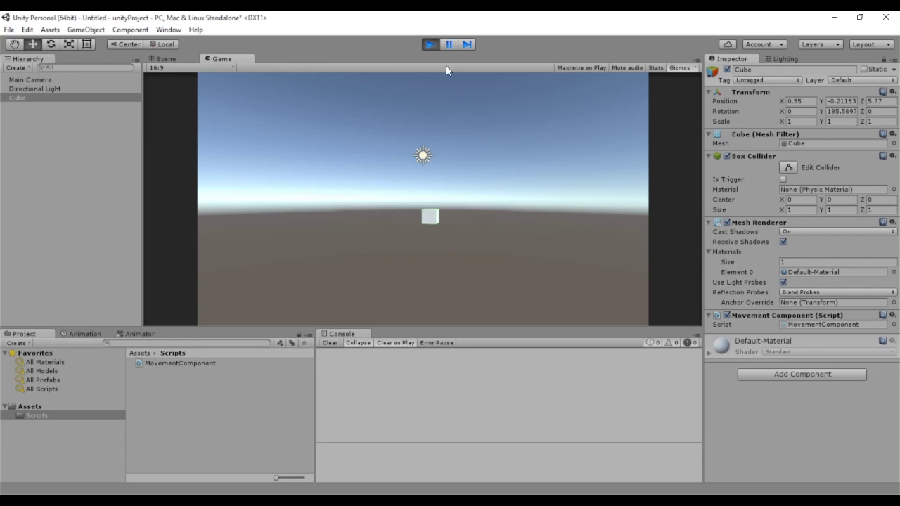
pyautogui.click(430, 44)
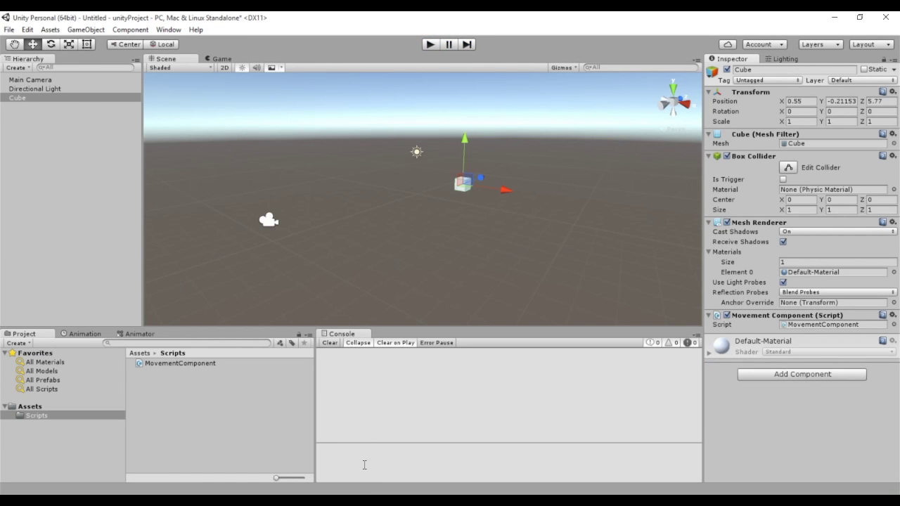
pyautogui.hotkey('alt', 'Tab')
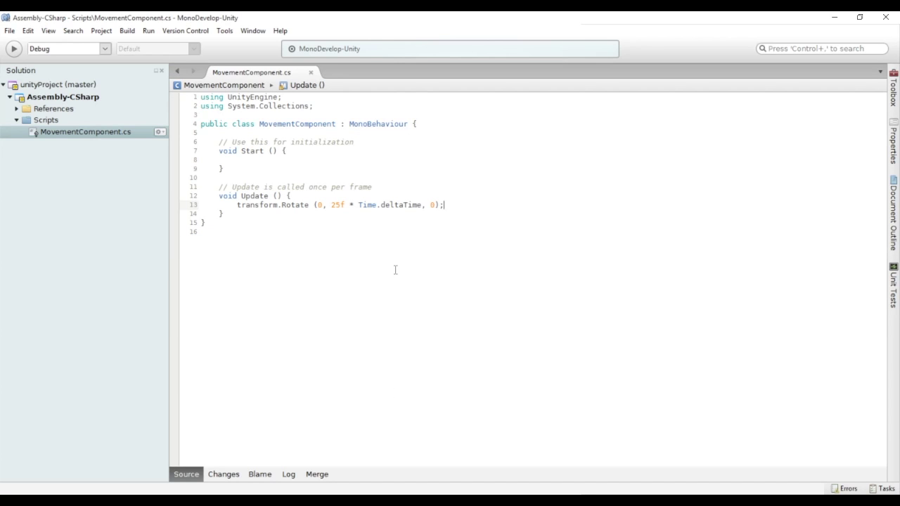
# Step: Declare a new field 'public float rotationSpeed;' in the class body above Start
pyautogui.click(346, 134)
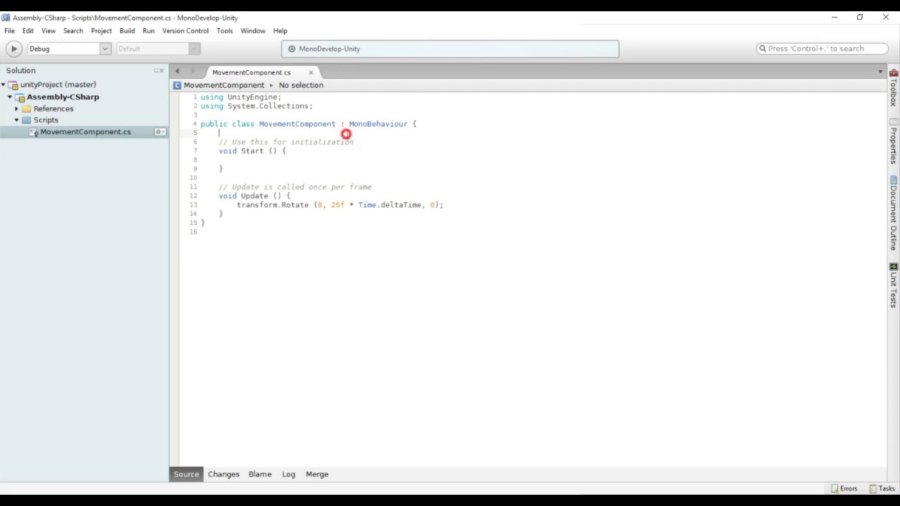
pyautogui.press('Return')
pyautogui.press('Return')
pyautogui.press('Up')
pyautogui.write('public float rotationSpeed')
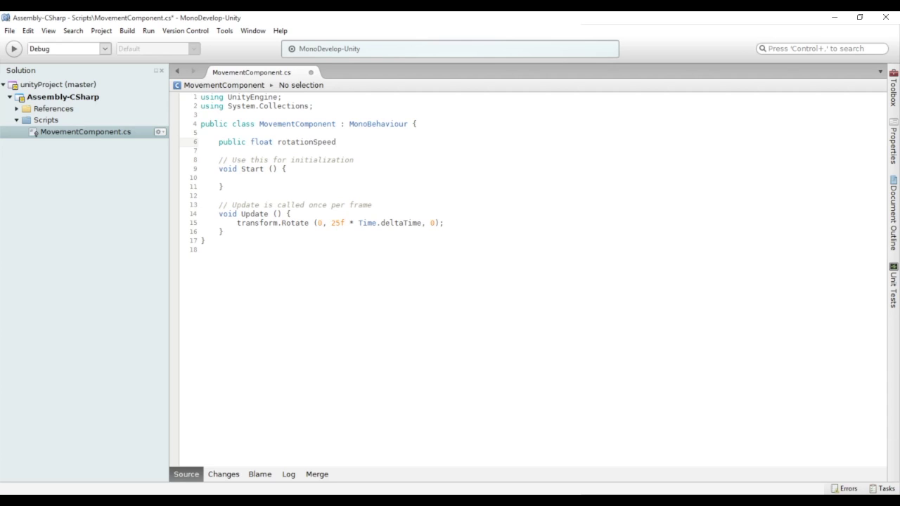
pyautogui.write(';')
# Step: Replace the hard-coded 25f in the Rotate call with rotationSpeed and save
pyautogui.click(308, 141)
pyautogui.doubleClick(309, 142)
pyautogui.hotkey('ctrl', 'c')
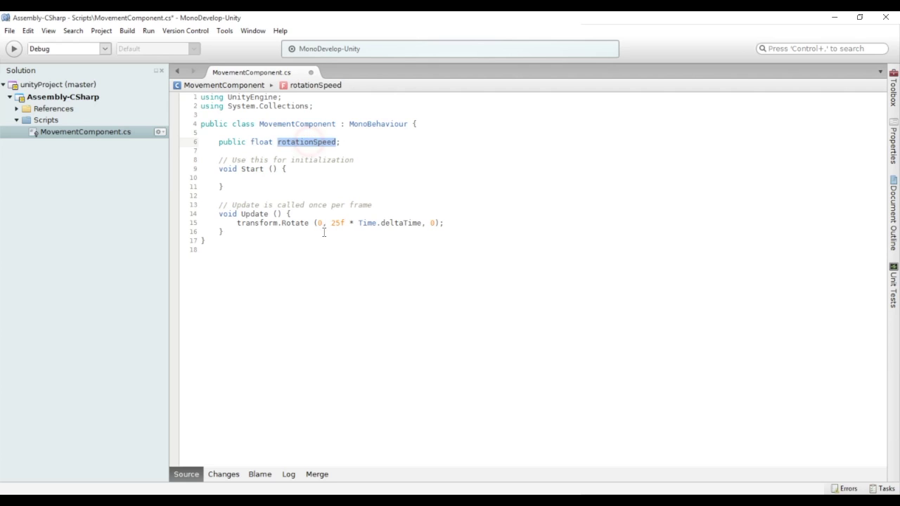
pyautogui.moveTo(331, 223); pyautogui.dragTo(343, 222)
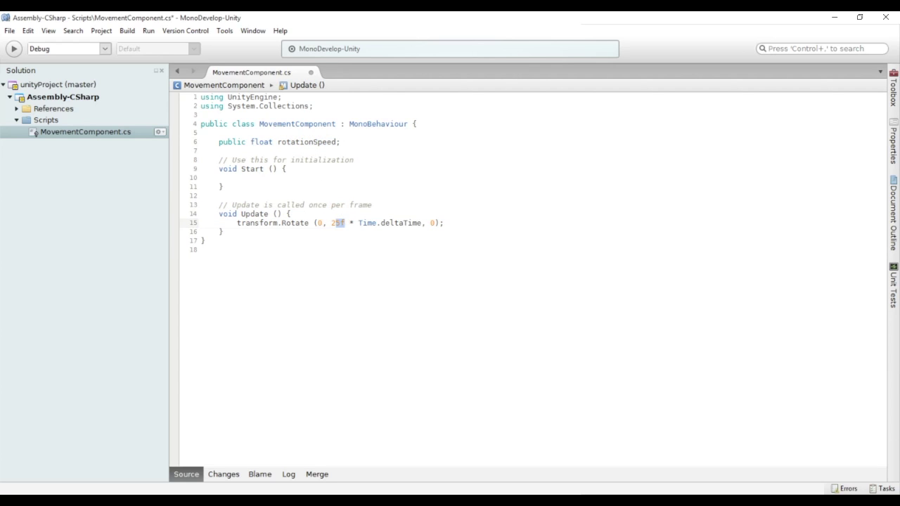
pyautogui.hotkey('ctrl', 'v')
pyautogui.hotkey('ctrl', 's')
pyautogui.hotkey('alt', 'Tab')
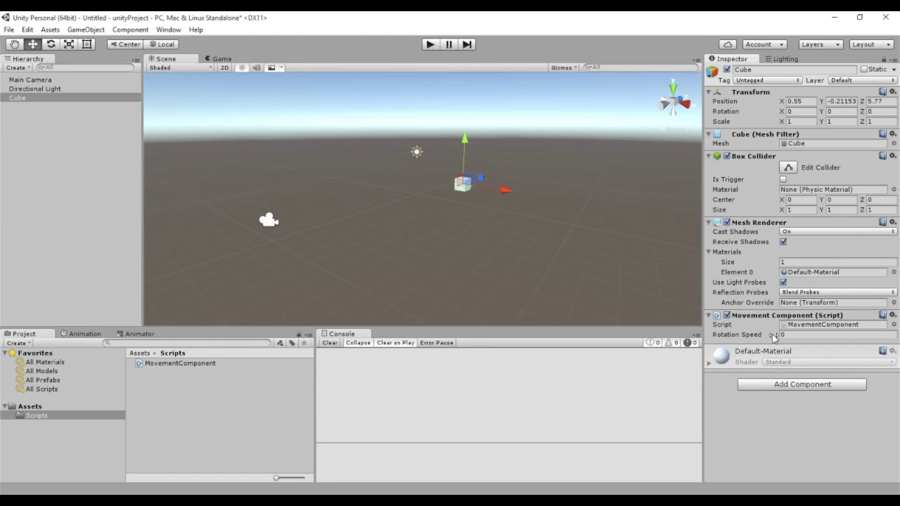
# Step: In play mode, try Rotation Speed values 62.68, about 226, 120 and 25, then stop playing
pyautogui.click(430, 44)
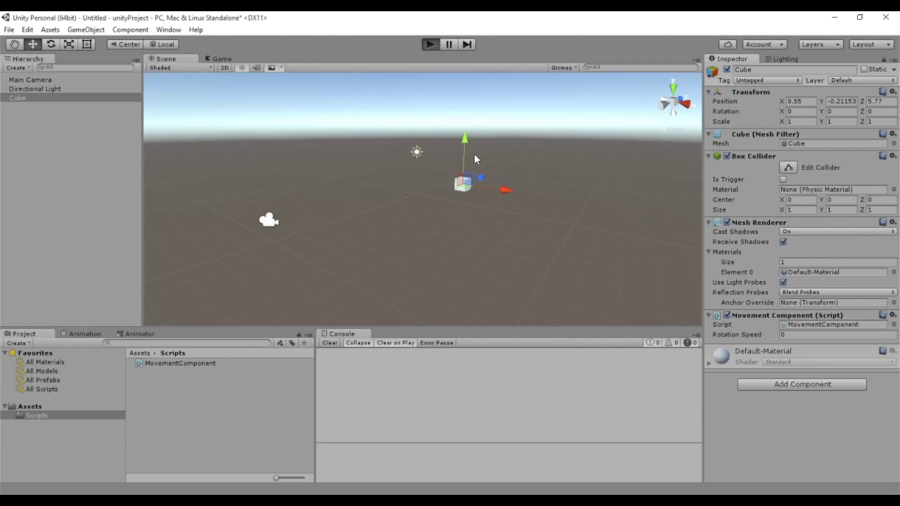
pyautogui.click(772, 335)
pyautogui.write('62.68')
pyautogui.moveTo(128, 308); pyautogui.dragTo(520, 233)
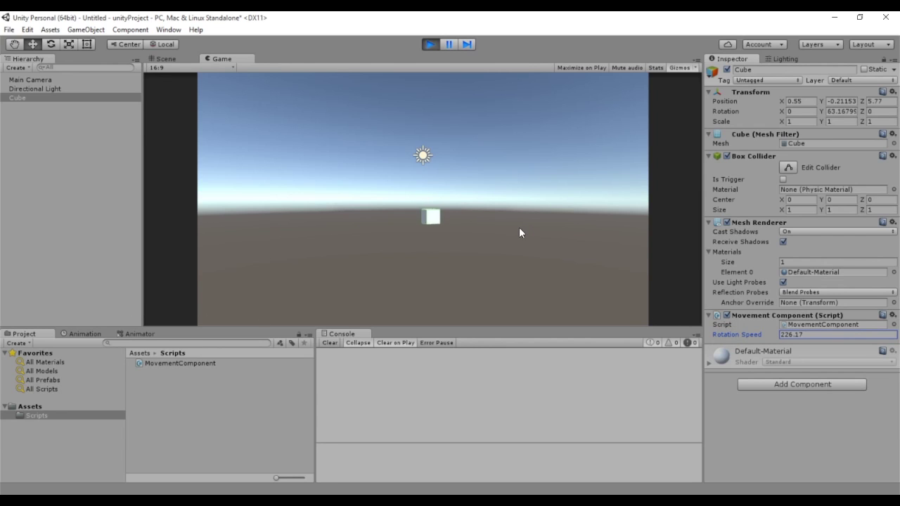
pyautogui.doubleClick(815, 335)
pyautogui.write('120')
pyautogui.doubleClick(788, 335)
pyautogui.write('25')
pyautogui.click(431, 45)
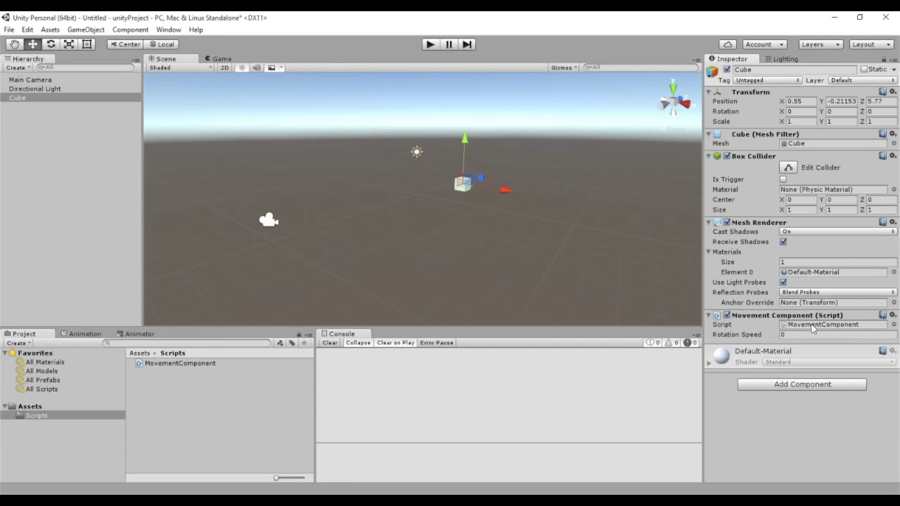
pyautogui.doubleClick(813, 326)
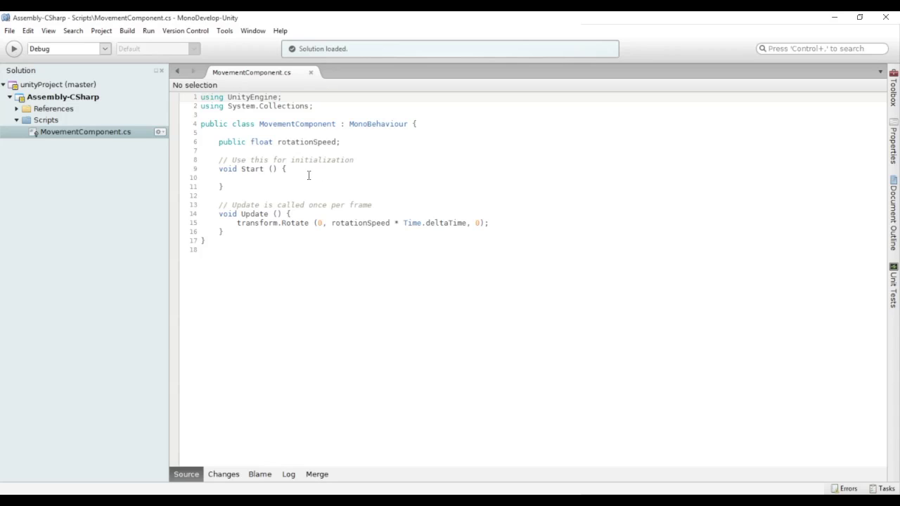
# Step: Add transform.position = Vector3.zero inside Start() and enter play mode to test it
pyautogui.click(278, 177)
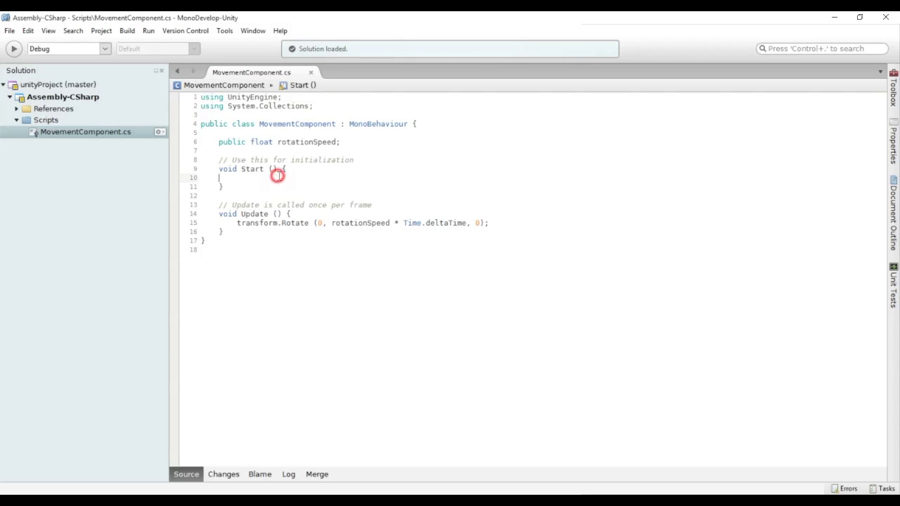
pyautogui.write('transform.position = ')
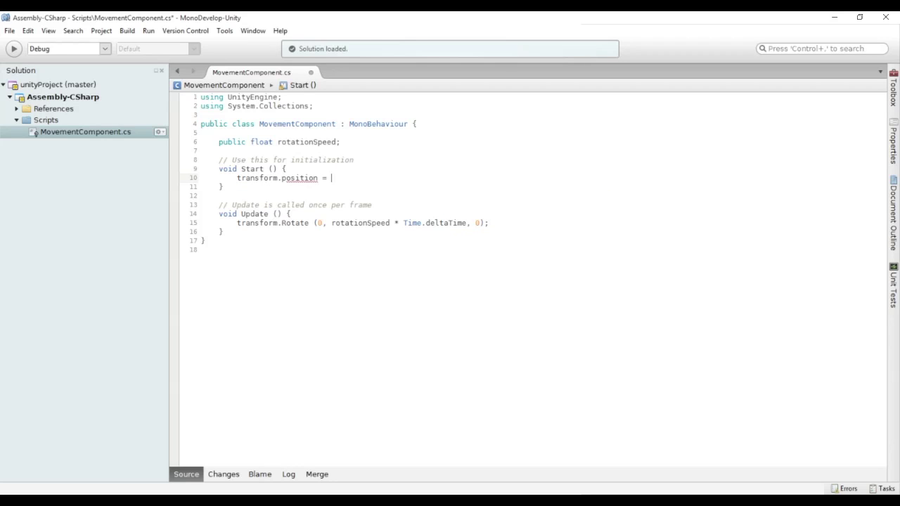
pyautogui.write('Vector3.zero')
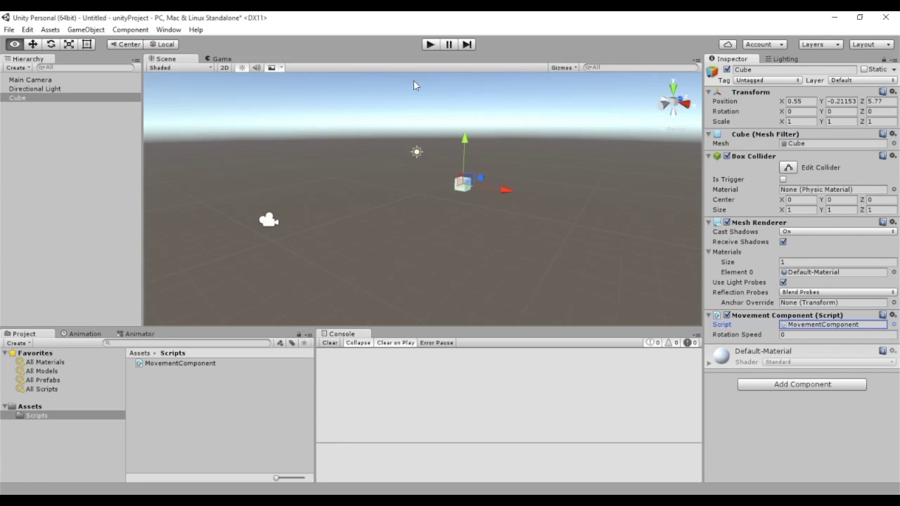
pyautogui.click(431, 45)
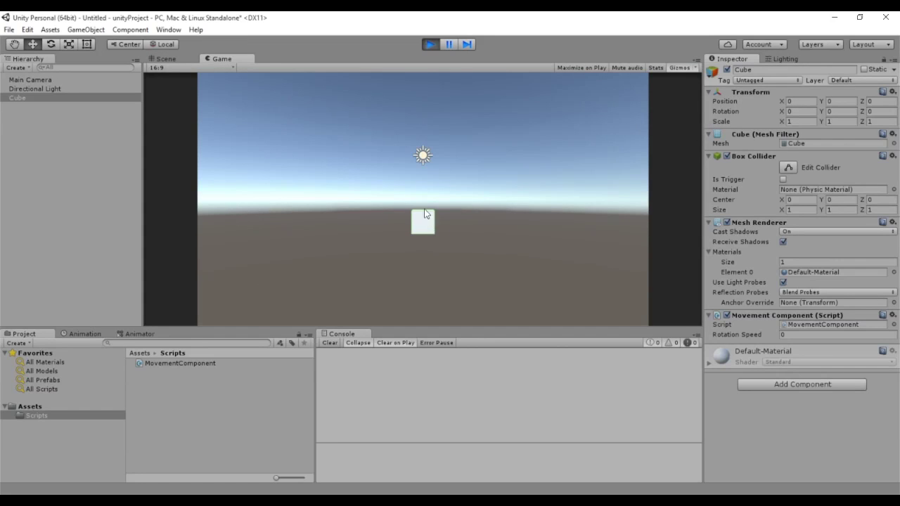
# Step: Stop play mode after confirming position 0, 0, 0, and return to the end of the Rotate line
pyautogui.click(431, 45)
pyautogui.hotkey('alt', 'Tab')
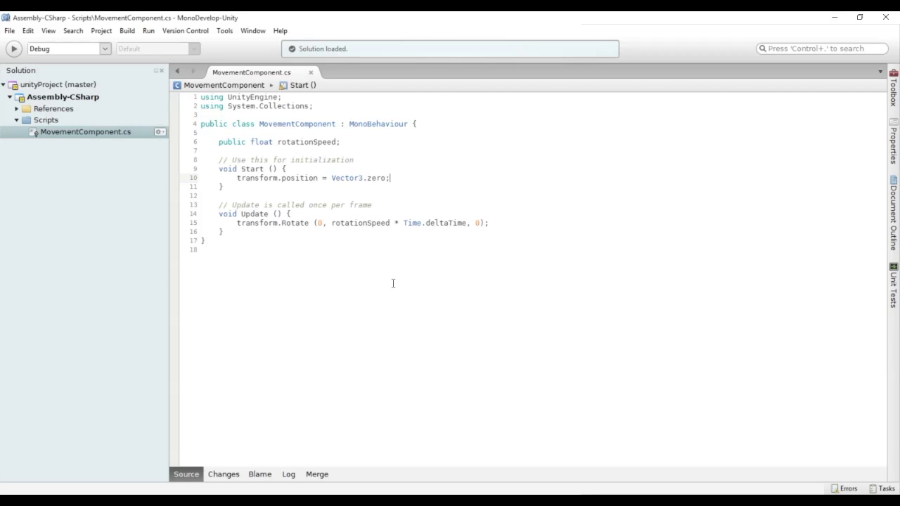
pyautogui.click(525, 225)
# Step: Begin a new Update line reading transform.position = new Vector3 (
pyautogui.press('Return')
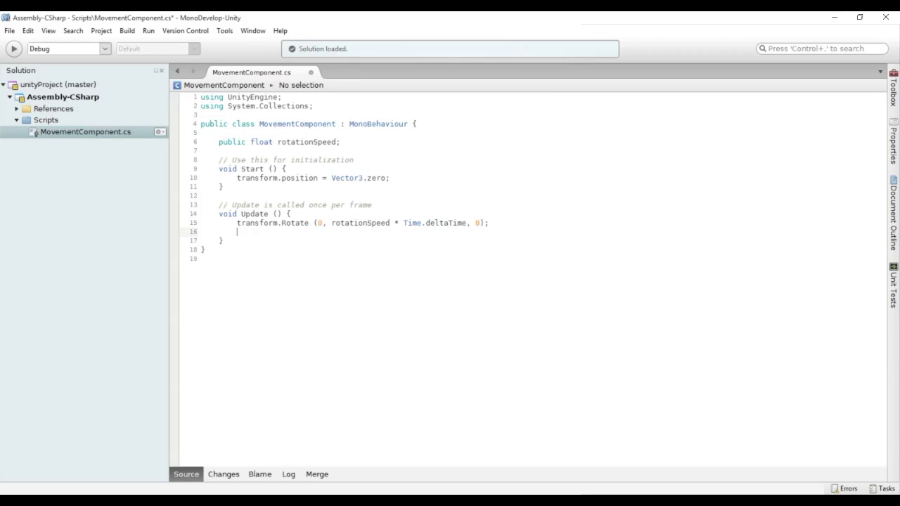
pyautogui.write('transform.po')
pyautogui.press('Return')
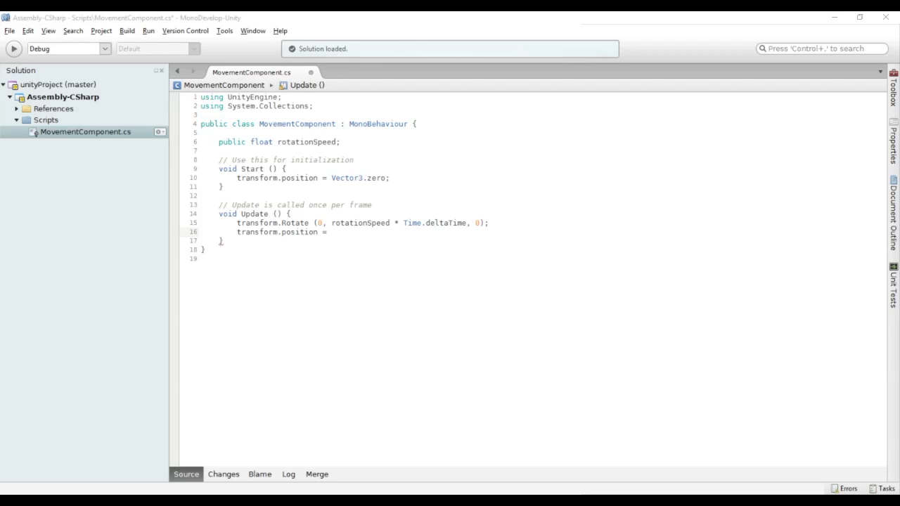
pyautogui.click(443, 234)
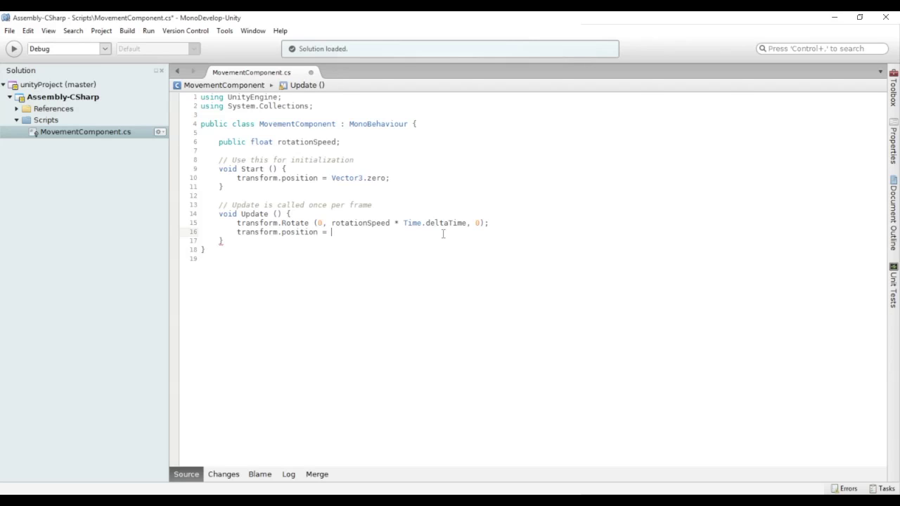
pyautogui.click(387, 232)
pyautogui.write('new Vector3(')
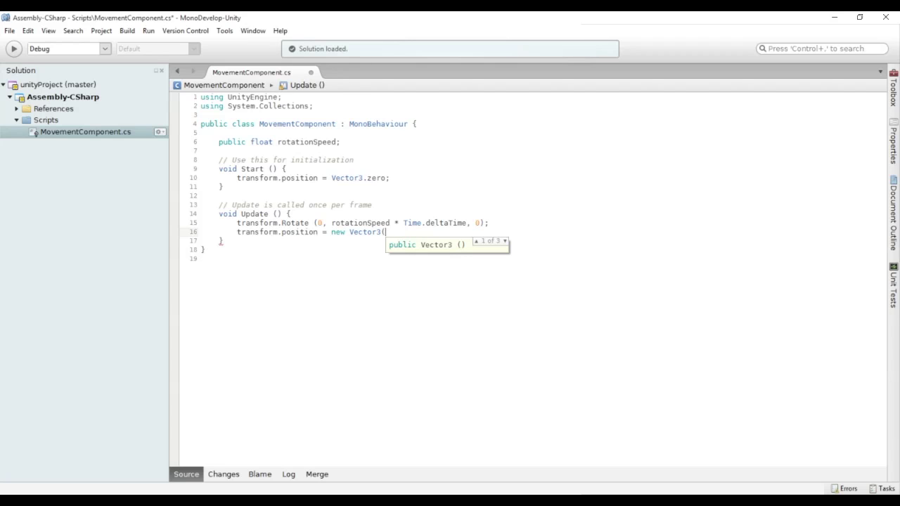
# Step: Finish it with Mathf.Cos (Time.time), Mathf.Sin (Time.time), 0, save, and play in Unity
pyautogui.press('Down')
pyautogui.write('Math')
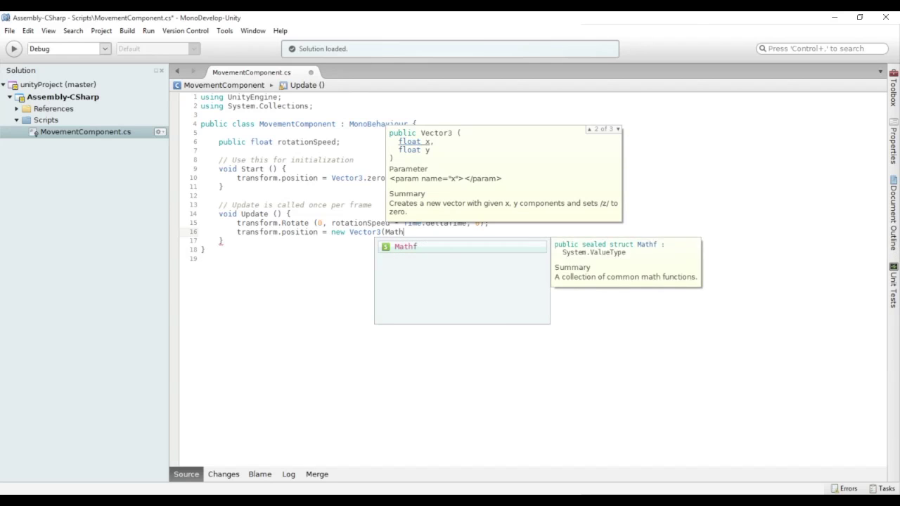
pyautogui.write('f.Cos (')
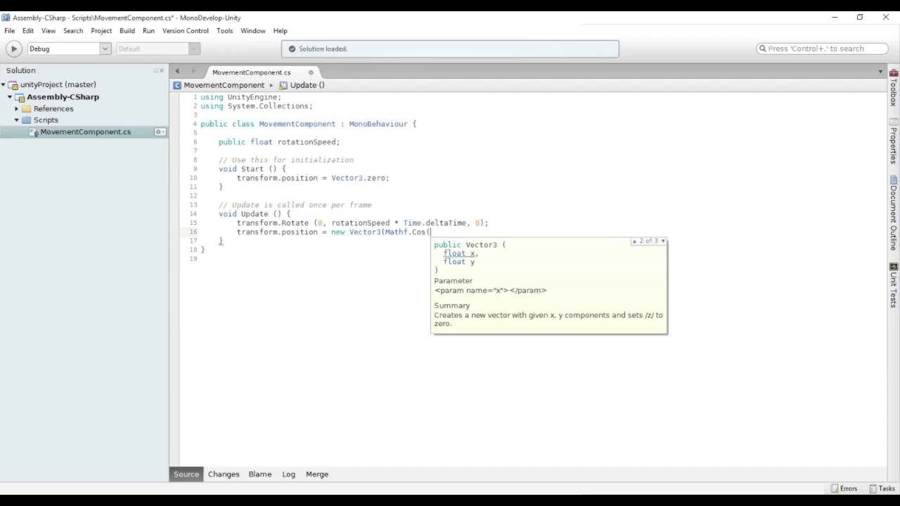
pyautogui.write('Time.time')
pyautogui.write('), ')
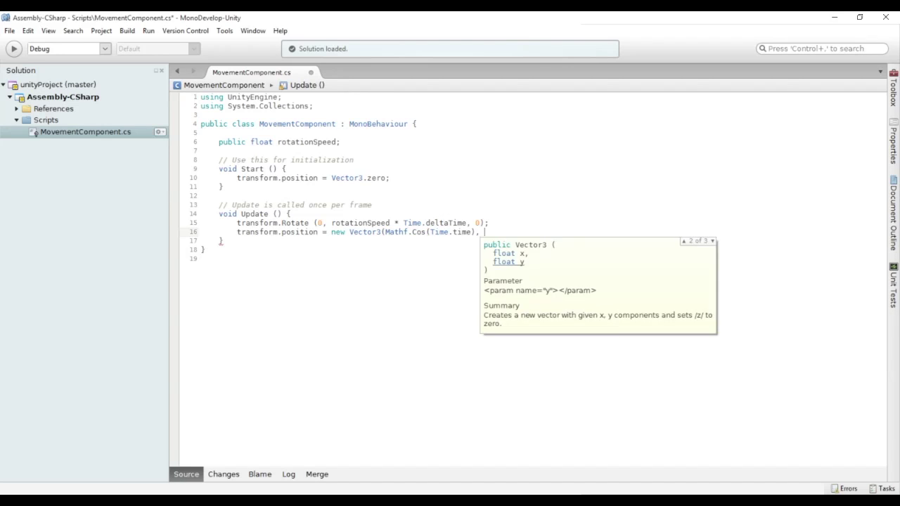
pyautogui.write('Mathf.Sin (Time.time)')
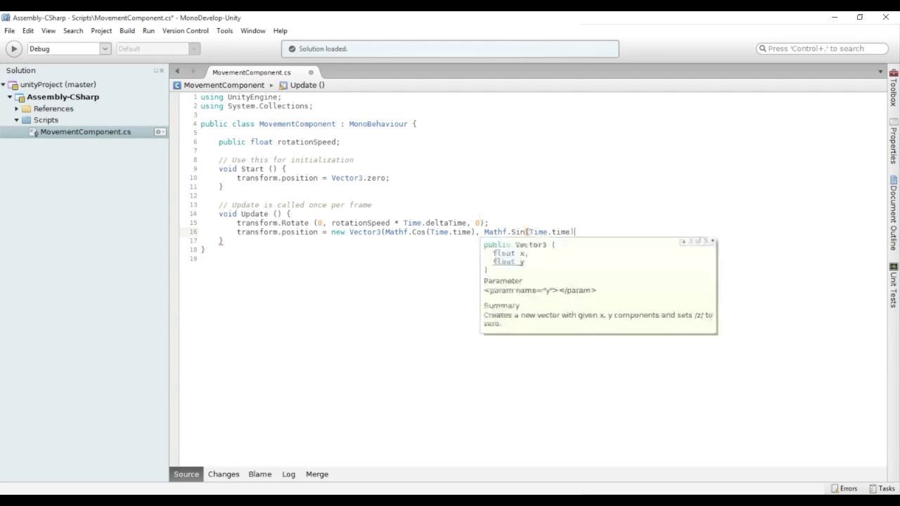
pyautogui.write(', 0')
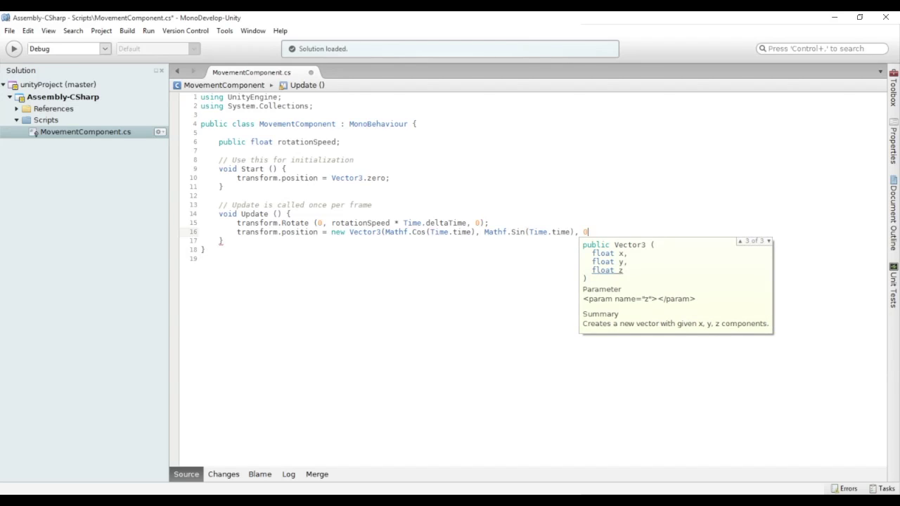
pyautogui.write(');')
pyautogui.hotkey('ctrl', 's')
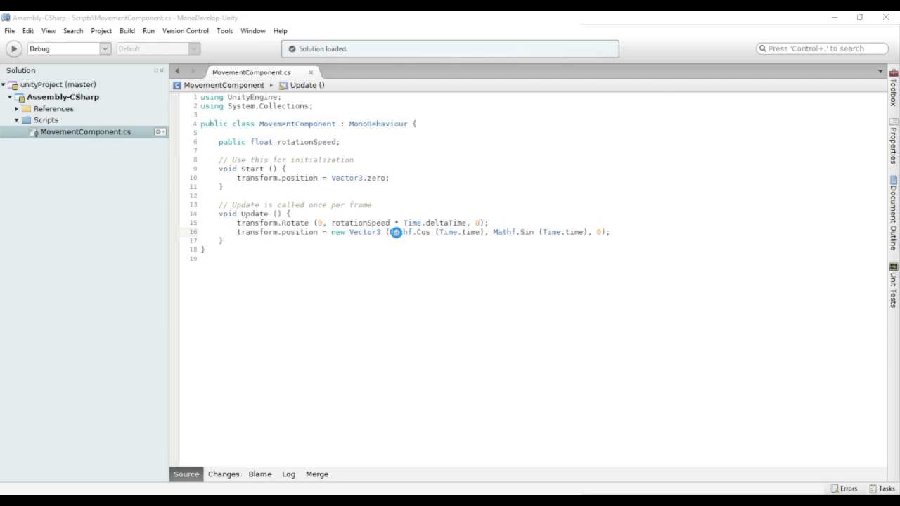
pyautogui.hotkey('alt', 'Tab')
pyautogui.click(431, 44)
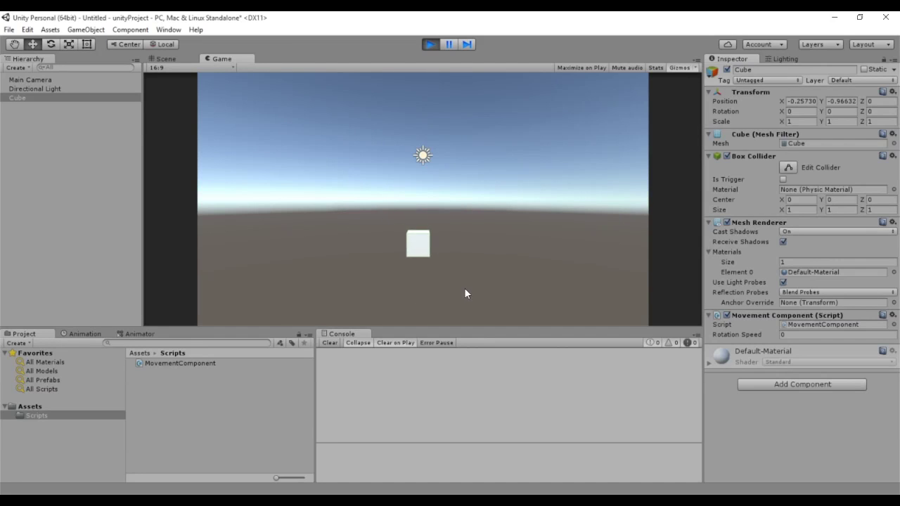
# Step: Stop play mode after watching the orbit and go to the end of the rotationSpeed line
pyautogui.click(434, 42)
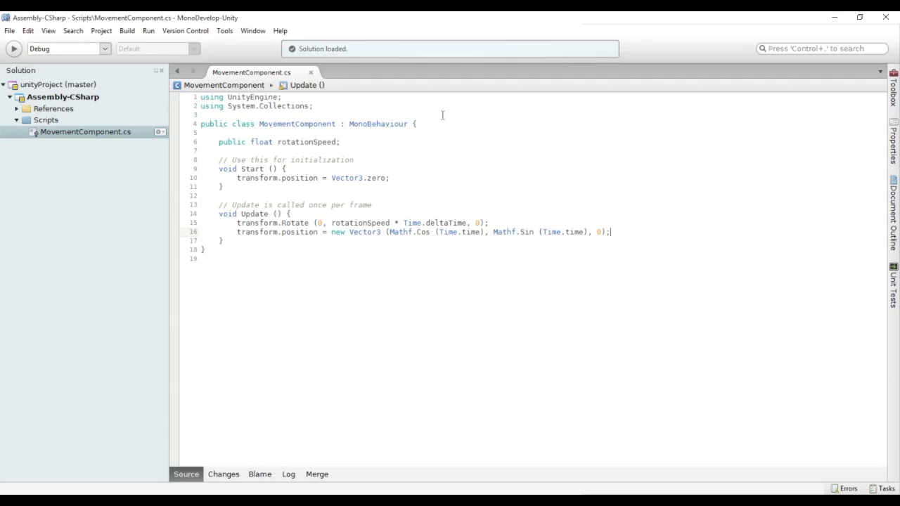
pyautogui.click(380, 142)
# Step: Declare a 'public float radius' field below rotationSpeed
pyautogui.press('Return')
pyautogui.write('flo')
pyautogui.press('BackSpace')
pyautogui.press('BackSpace')
pyautogui.press('BackSpace')
pyautogui.write('public float radius;')
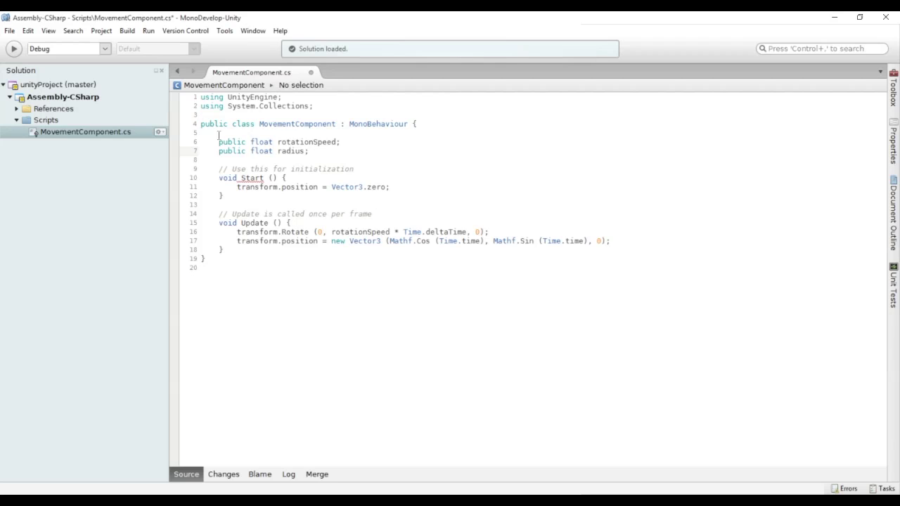
pyautogui.click(291, 150)
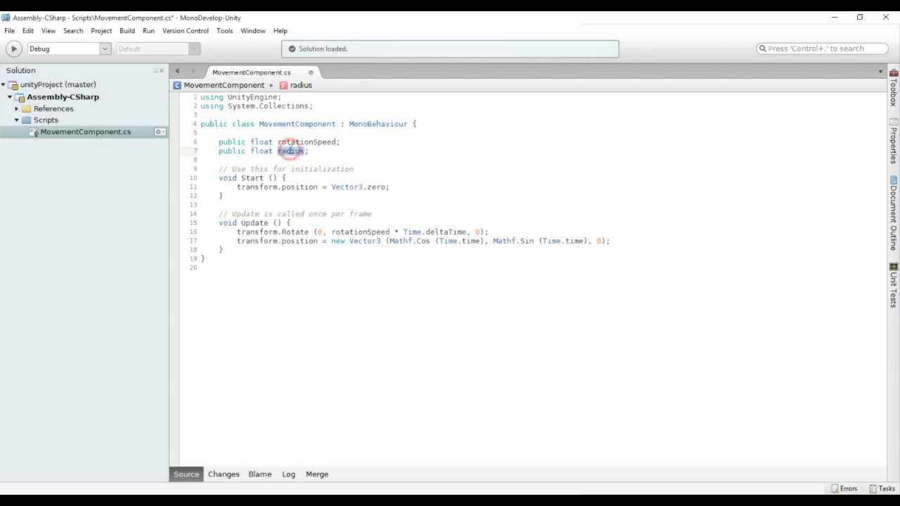
# Step: Multiply the position Vector3 by radius, save the script and return to Unity
pyautogui.click(602, 241)
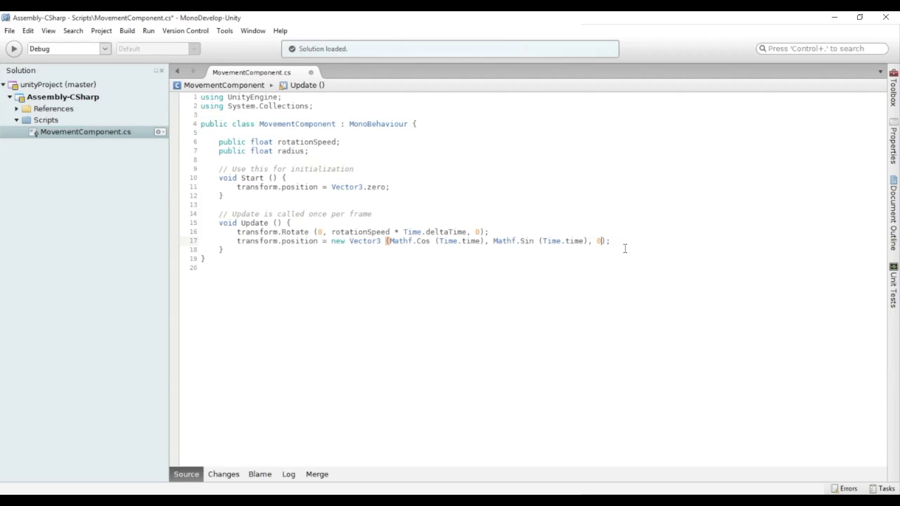
pyautogui.write('* ')
pyautogui.write(' rad')
pyautogui.press('Return')
pyautogui.hotkey('ctrl', 's')
pyautogui.hotkey('alt', 'Tab')
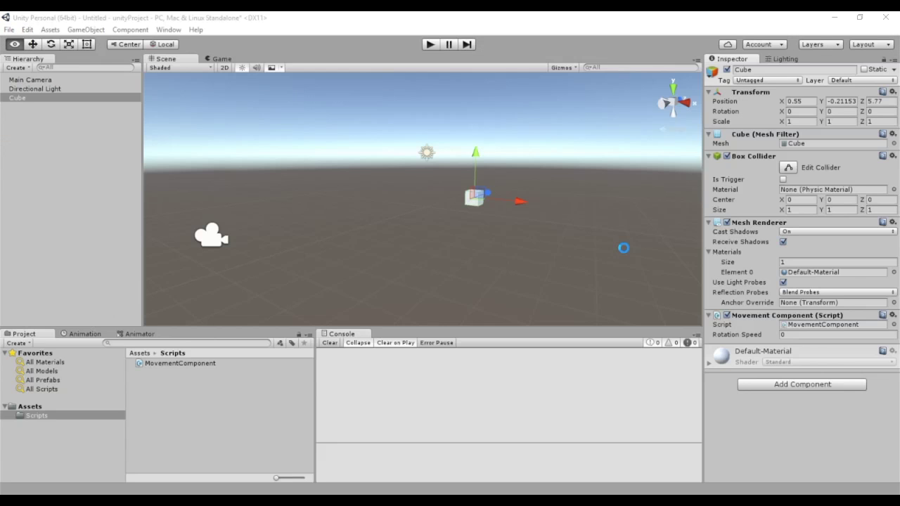
# Step: Set the cube's Rotation Speed to 25 and Radius to 1 in the Inspector
pyautogui.click(797, 335)
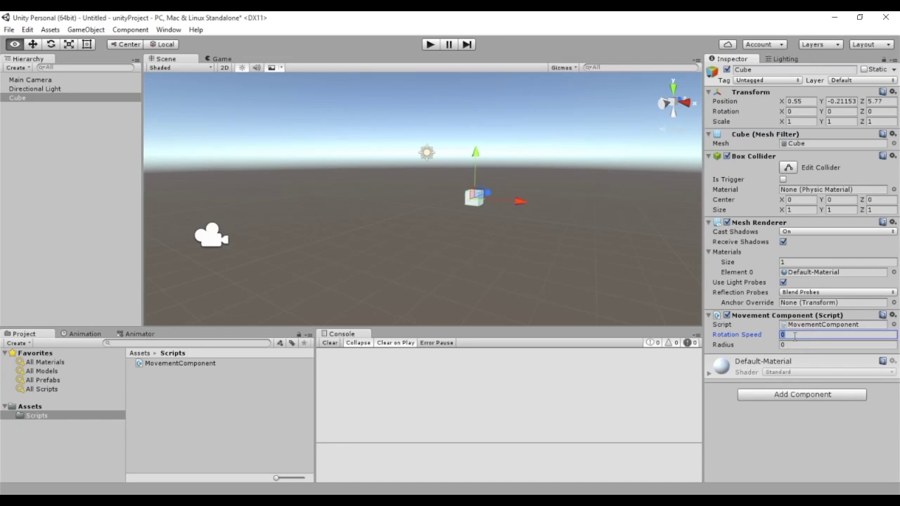
pyautogui.write('25')
pyautogui.click(792, 344)
pyautogui.write('1')
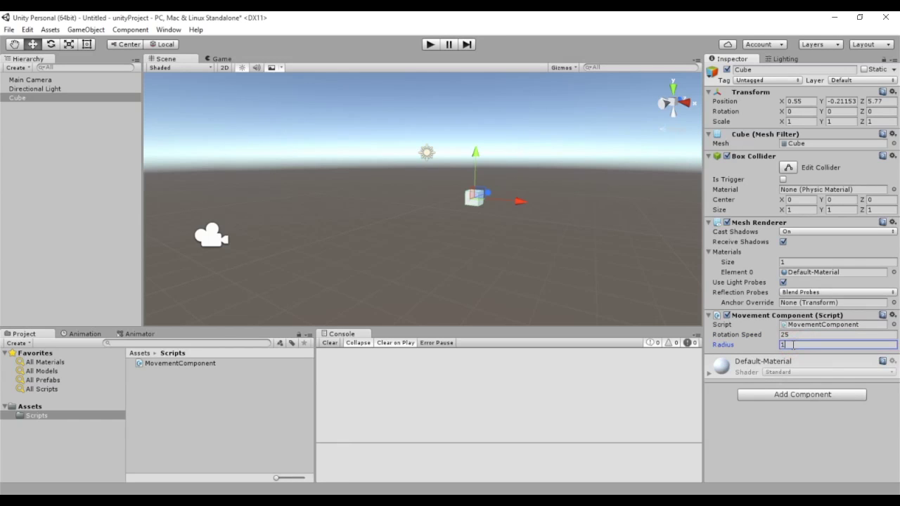
# Step: In play mode, widen the orbit Radius to about 2, then 3.96, and stop playing
pyautogui.click(430, 45)
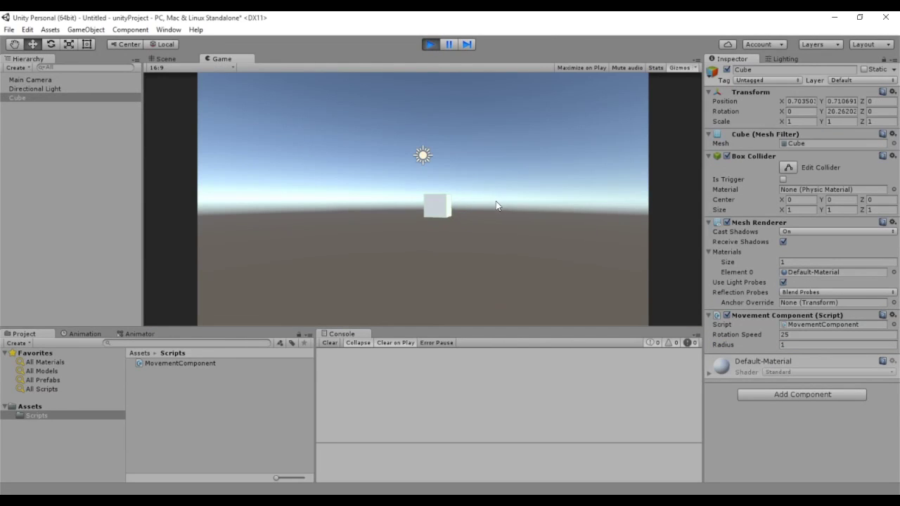
pyautogui.moveTo(724, 344); pyautogui.dragTo(781, 349)
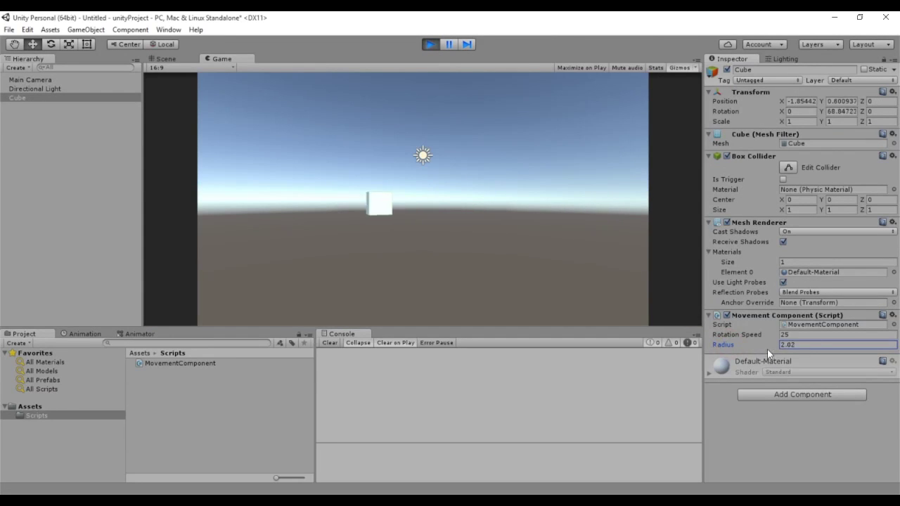
pyautogui.write('3.96')
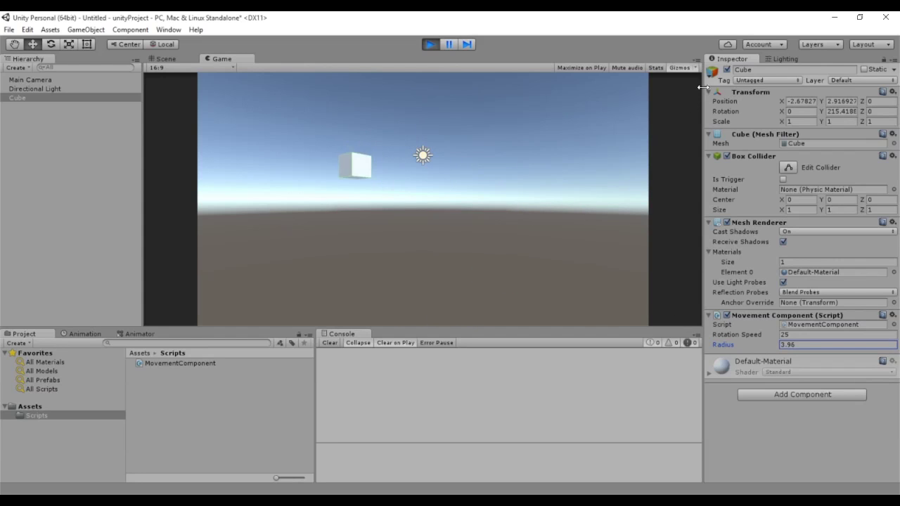
pyautogui.click(430, 44)
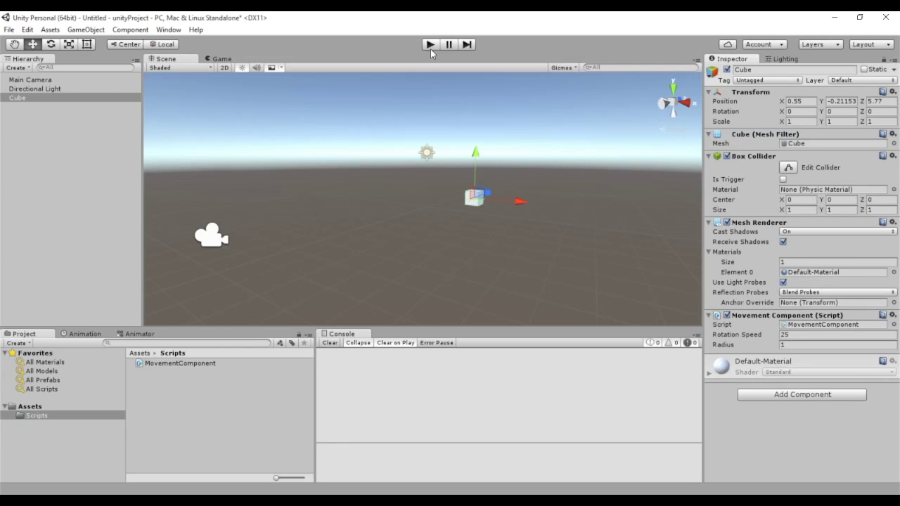
pyautogui.hotkey('alt', 'Tab')
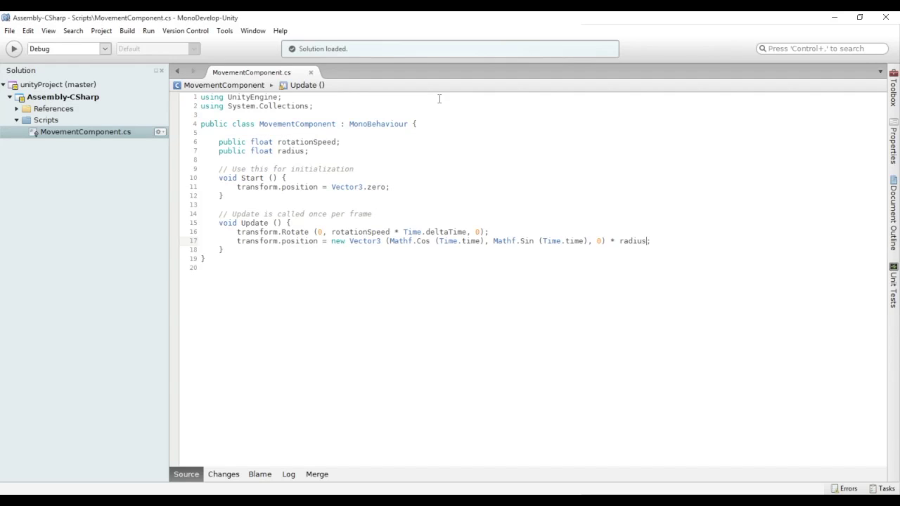
# Step: Add 'transform.localScale = Vector3.one * (0.5f + Mathf.Cos(Time.time));' to Update and save
pyautogui.click(659, 243)
pyautogui.press('Return')
pyautogui.write('tr')
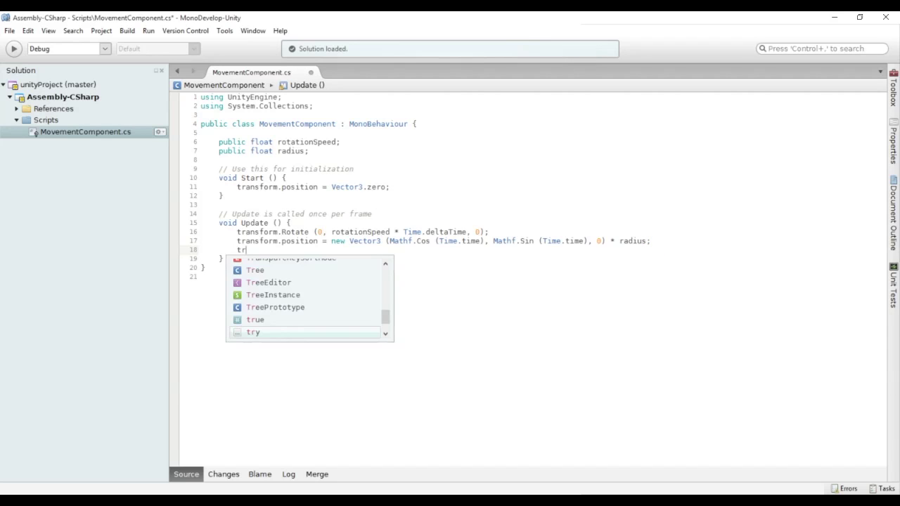
pyautogui.write('ansform.localS')
pyautogui.press('Return')
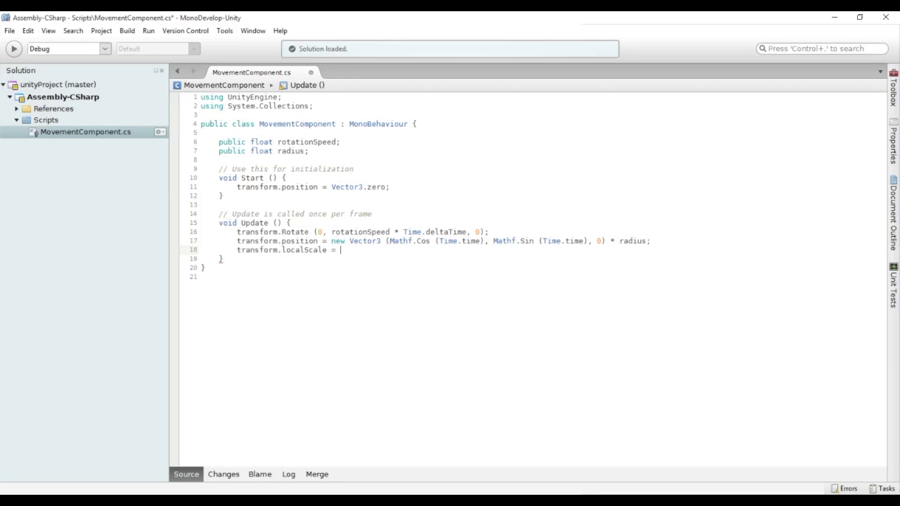
pyautogui.write('Vector3')
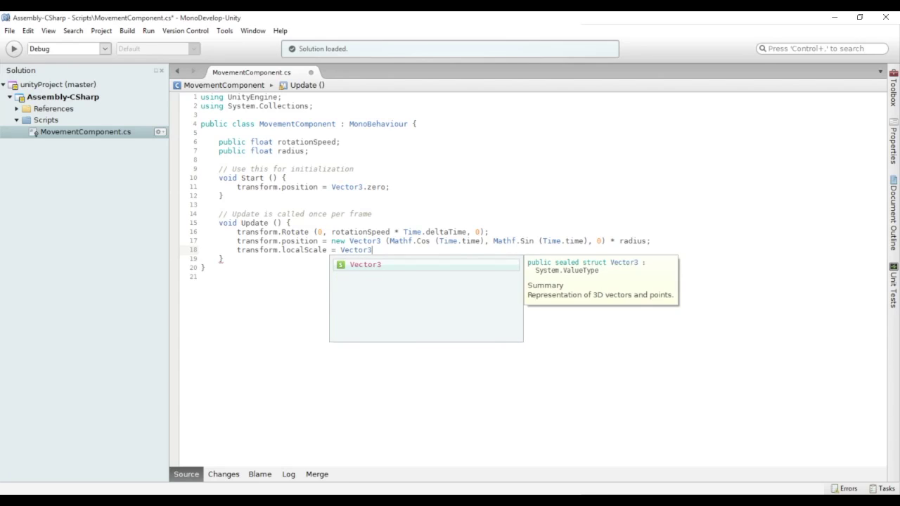
pyautogui.write('.o')
pyautogui.press('Return')
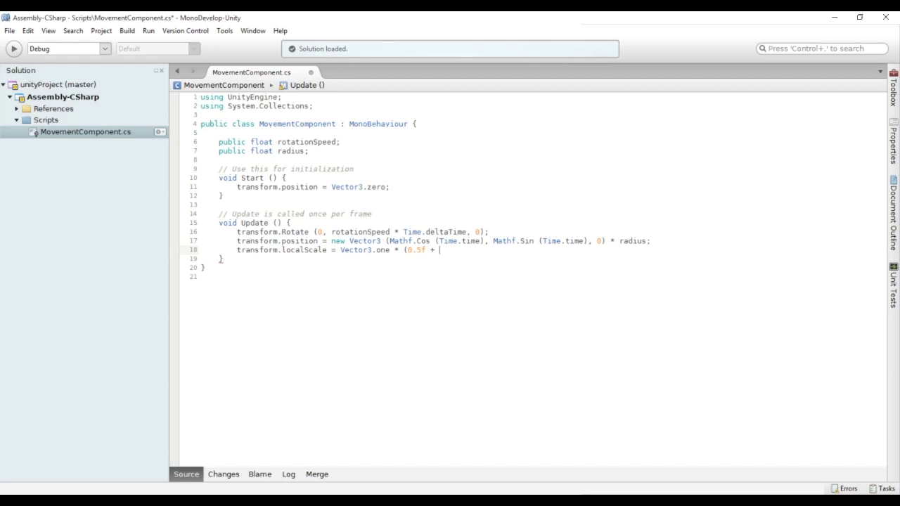
pyautogui.write('Mat')
pyautogui.press('Return')
pyautogui.write('.Cos')
pyautogui.press('Return')
pyautogui.write('(Time.')
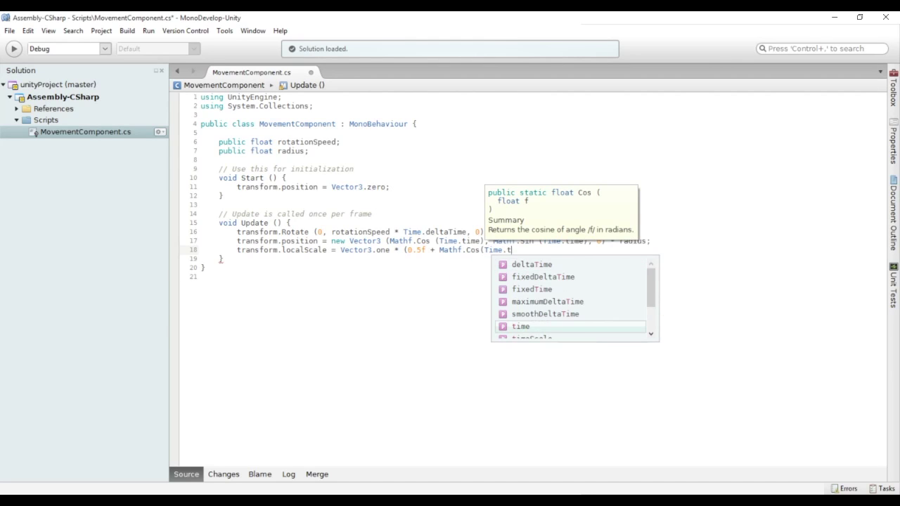
pyautogui.write('time));')
pyautogui.hotkey('ctrl', 's')
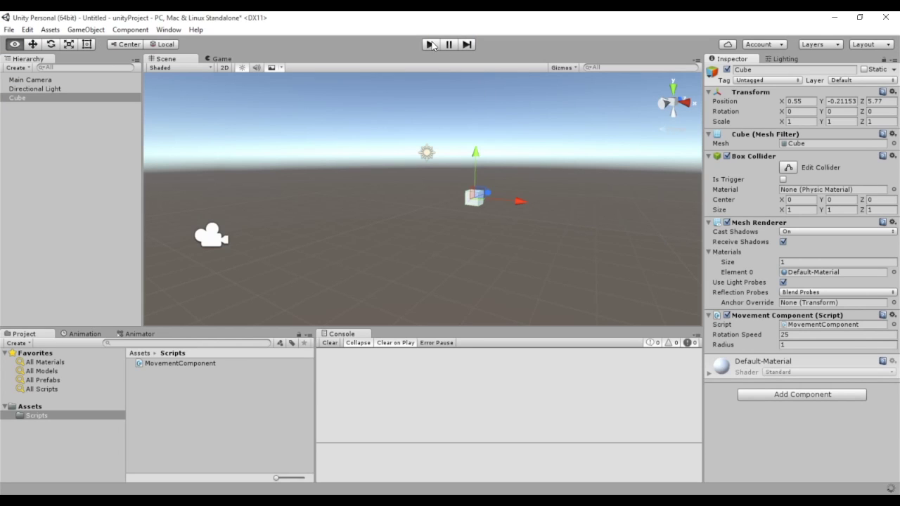
pyautogui.click(431, 44)
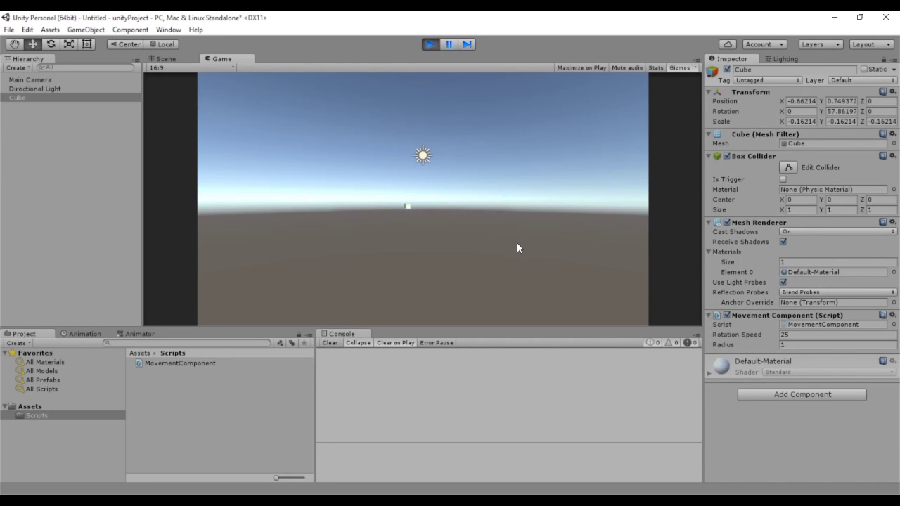
# Step: While the cube pulses, raise Radius to 3.35 for a wider orbit, then stop playing
pyautogui.moveTo(724, 344); pyautogui.dragTo(767, 355)
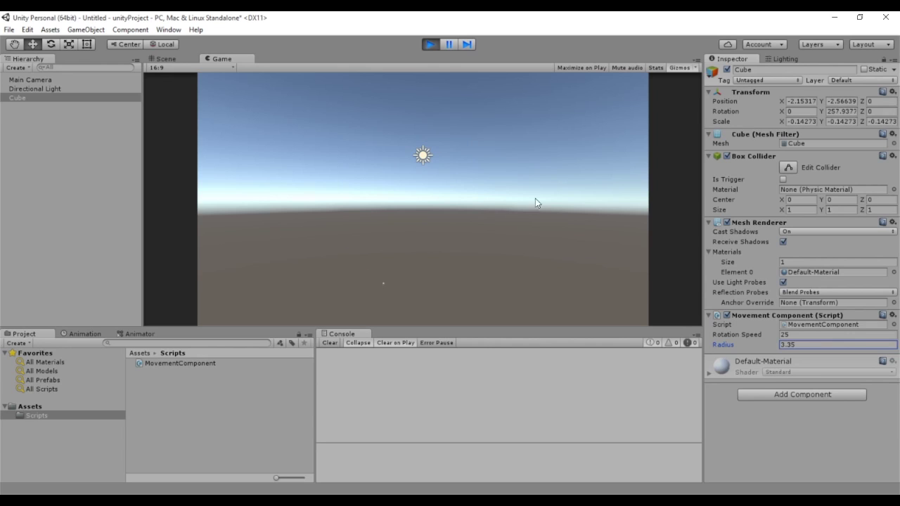
pyautogui.click(433, 44)
# Step: Change the pulse base scale from 0.5f to 2f, save, and play the scene in Unity
pyautogui.hotkey('alt', 'Tab')
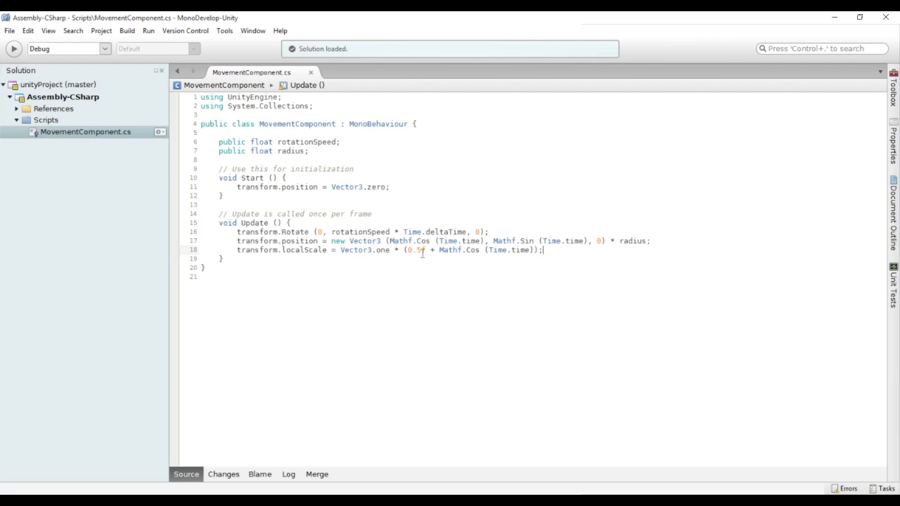
pyautogui.moveTo(420, 250); pyautogui.dragTo(405, 251)
pyautogui.write('2')
pyautogui.hotkey('ctrl', 's')
pyautogui.hotkey('alt', 'Tab')
pyautogui.click(431, 44)
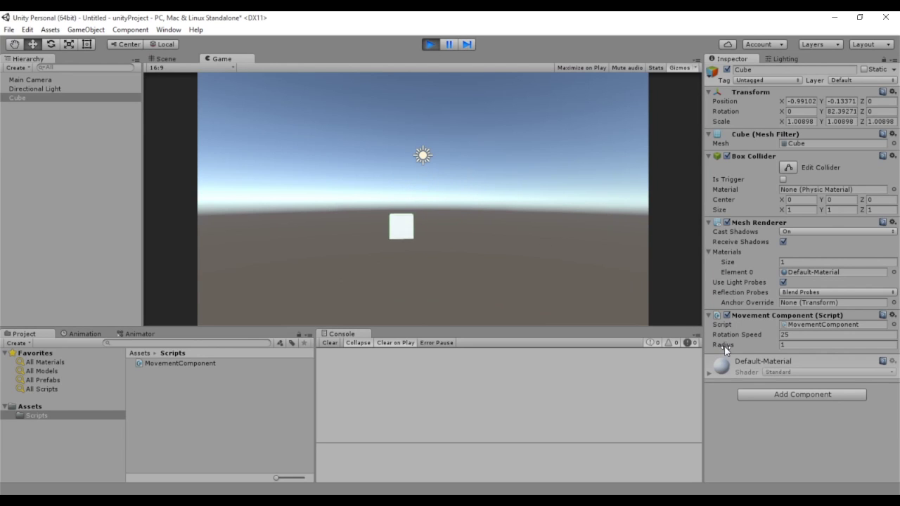
# Step: During play, raise Radius to 4.21 and Rotation Speed to 123.15
pyautogui.moveTo(725, 345); pyautogui.dragTo(778, 338)
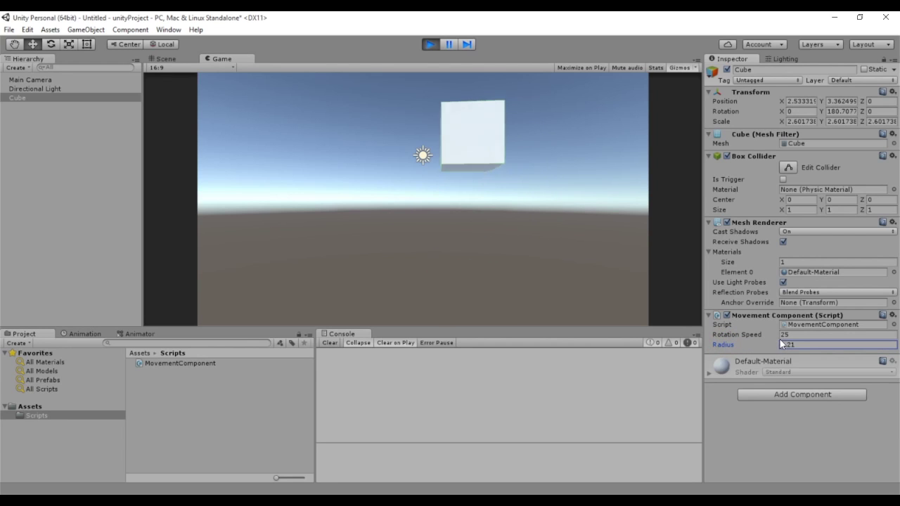
pyautogui.moveTo(754, 336)
pyautogui.mouseDown()
pyautogui.moveTo(723, 269)
pyautogui.moveTo(581, 282)
pyautogui.mouseUp()
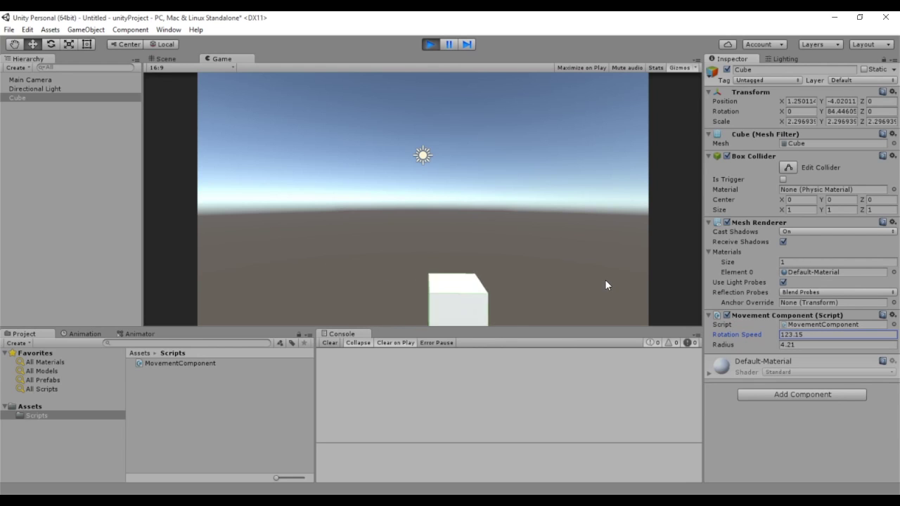